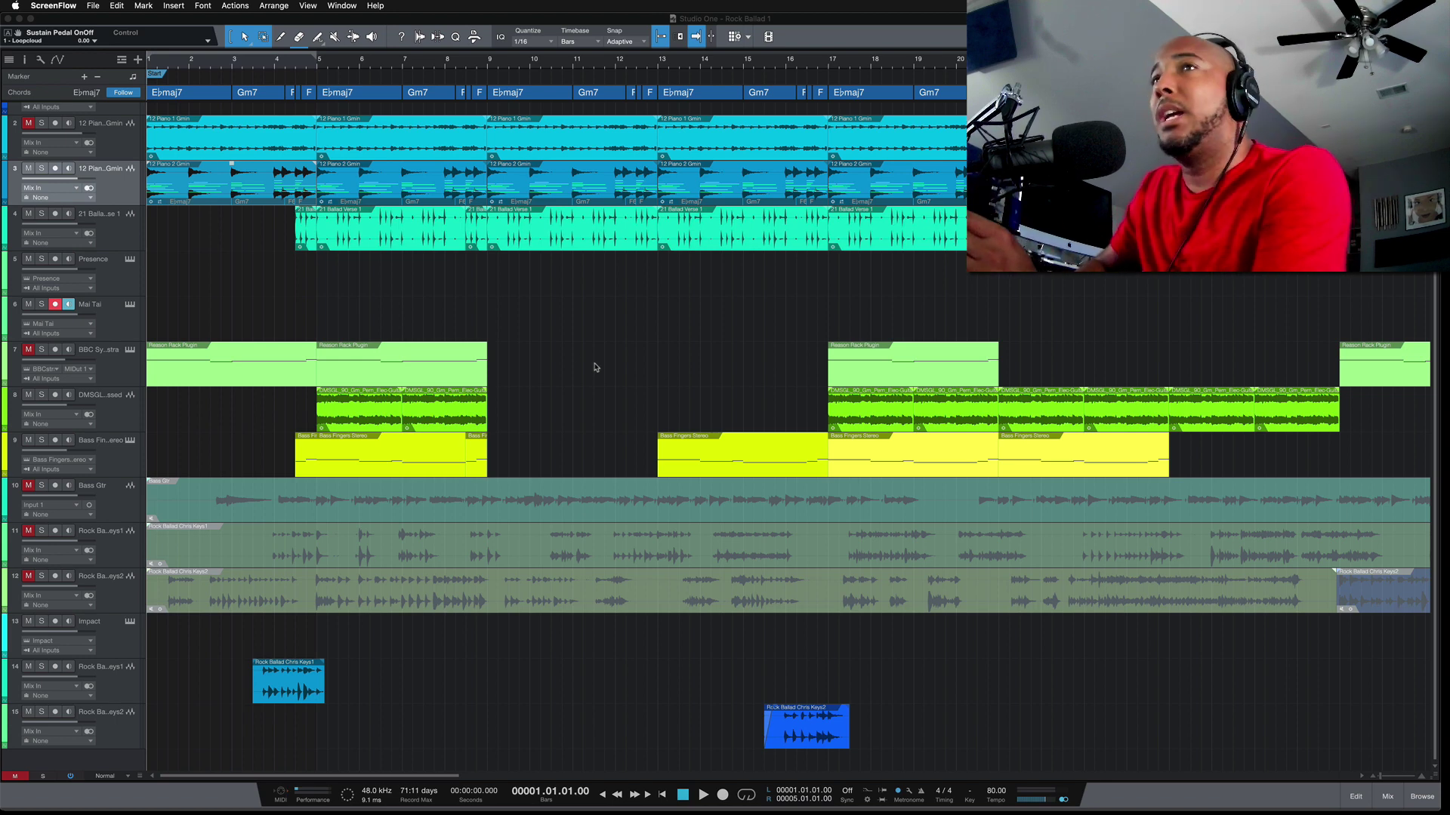
Step: Mute the second piano track (track 3), then play the opening bars and stop
left_click(35, 170)
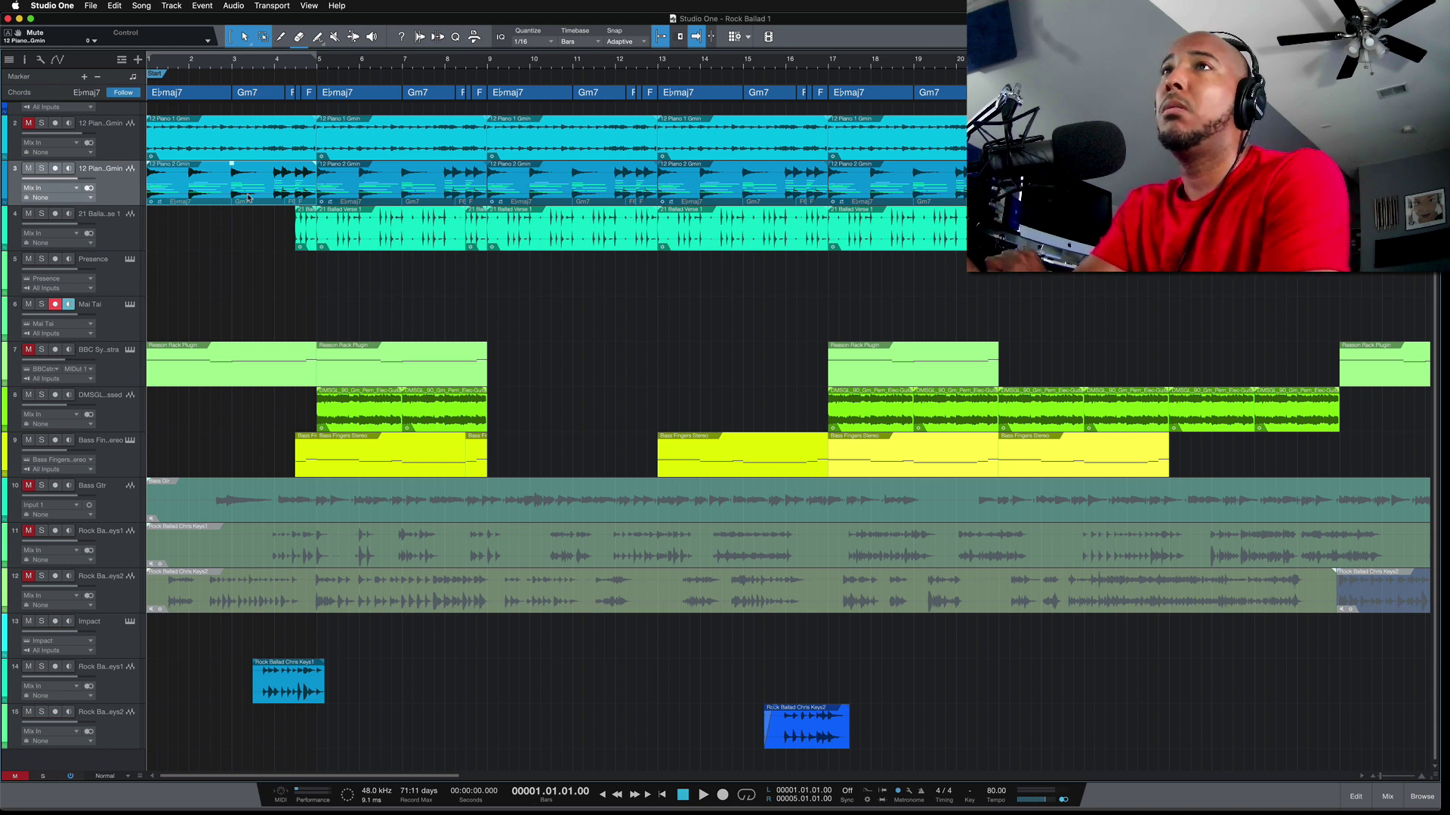
key("space")
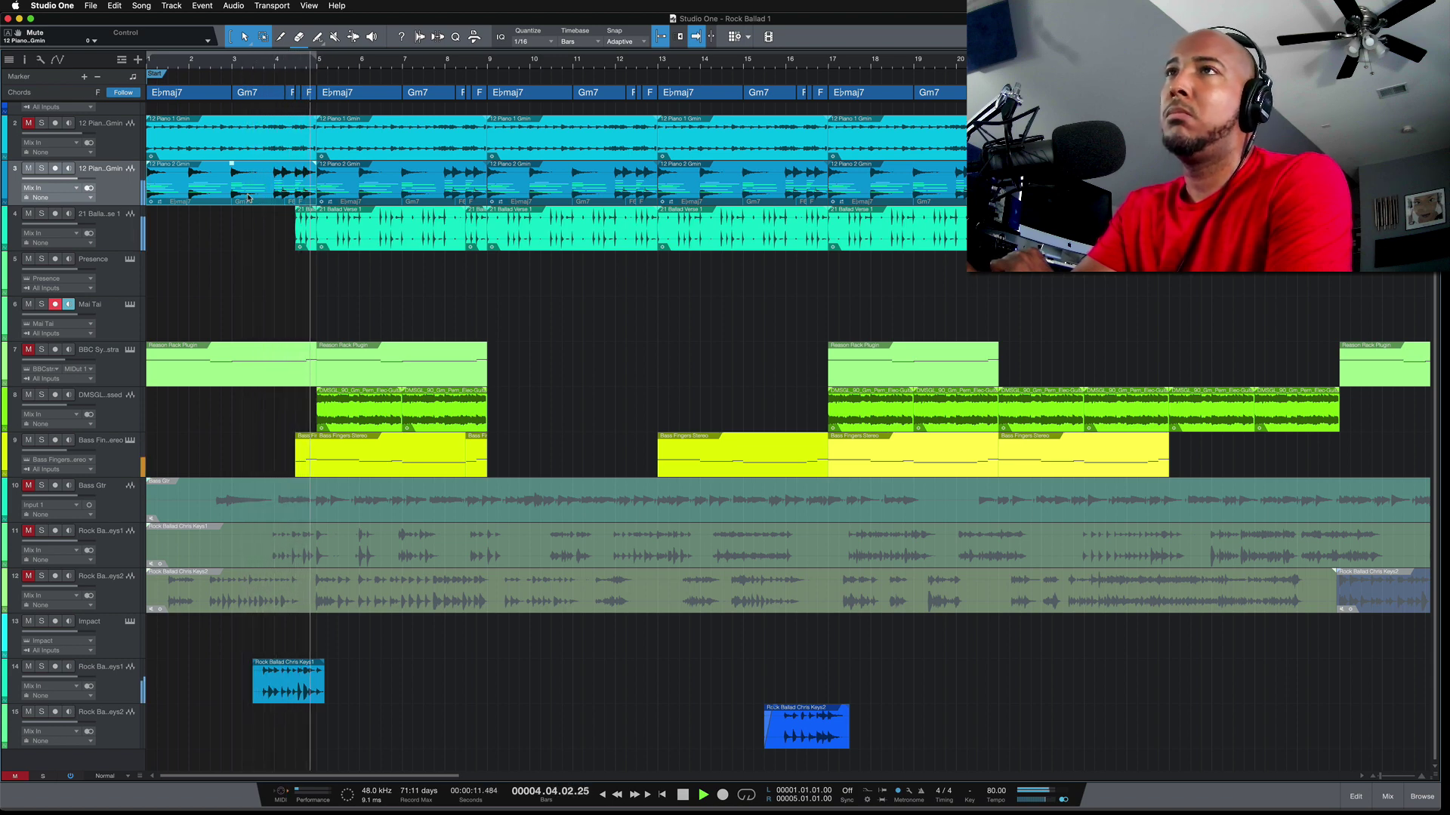
key("space")
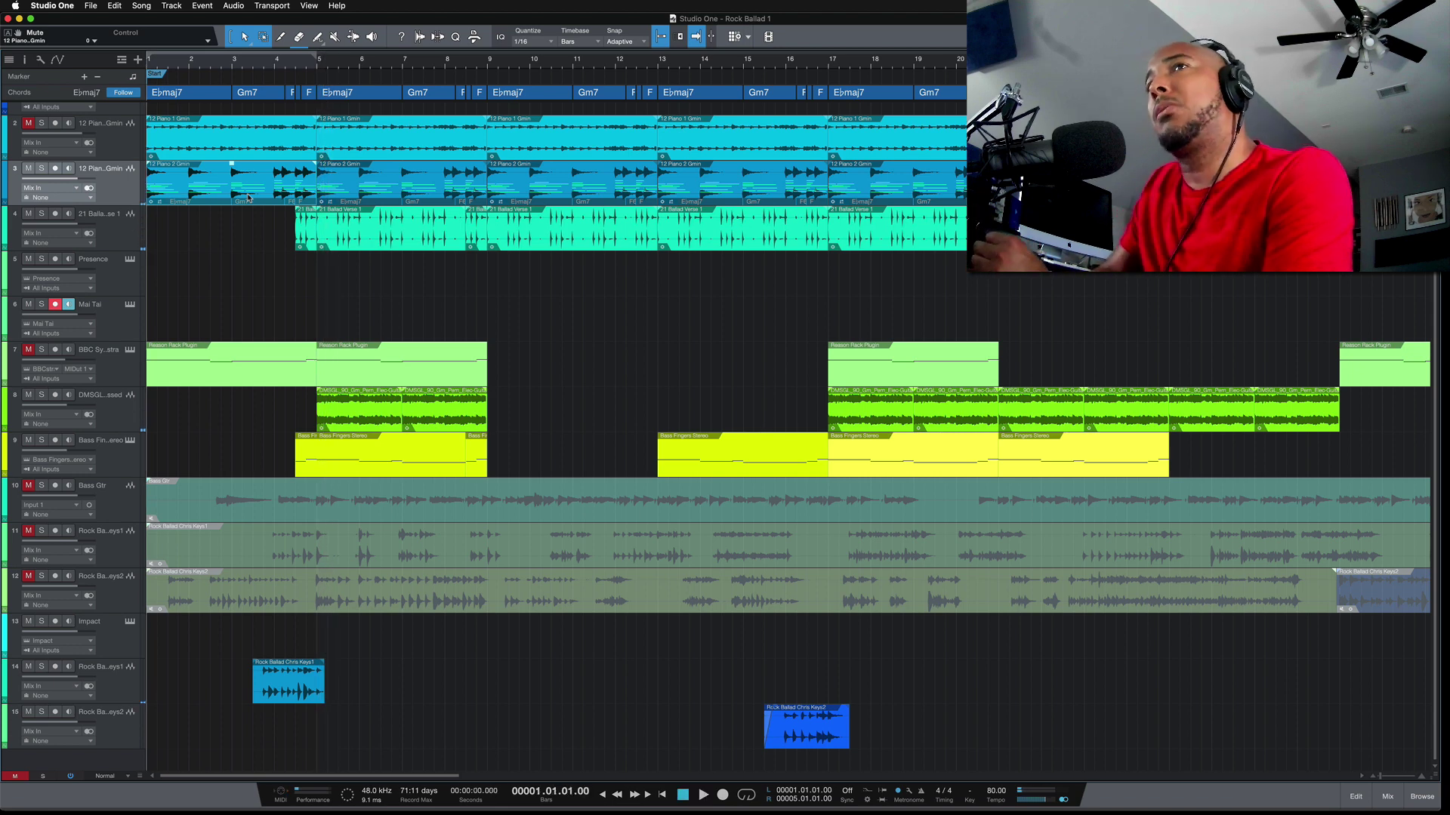
Step: Extract the 12 Piano 2 Gmin event's chords to the chord track, then select Ebmaj7 and Presence
right_click(208, 184)
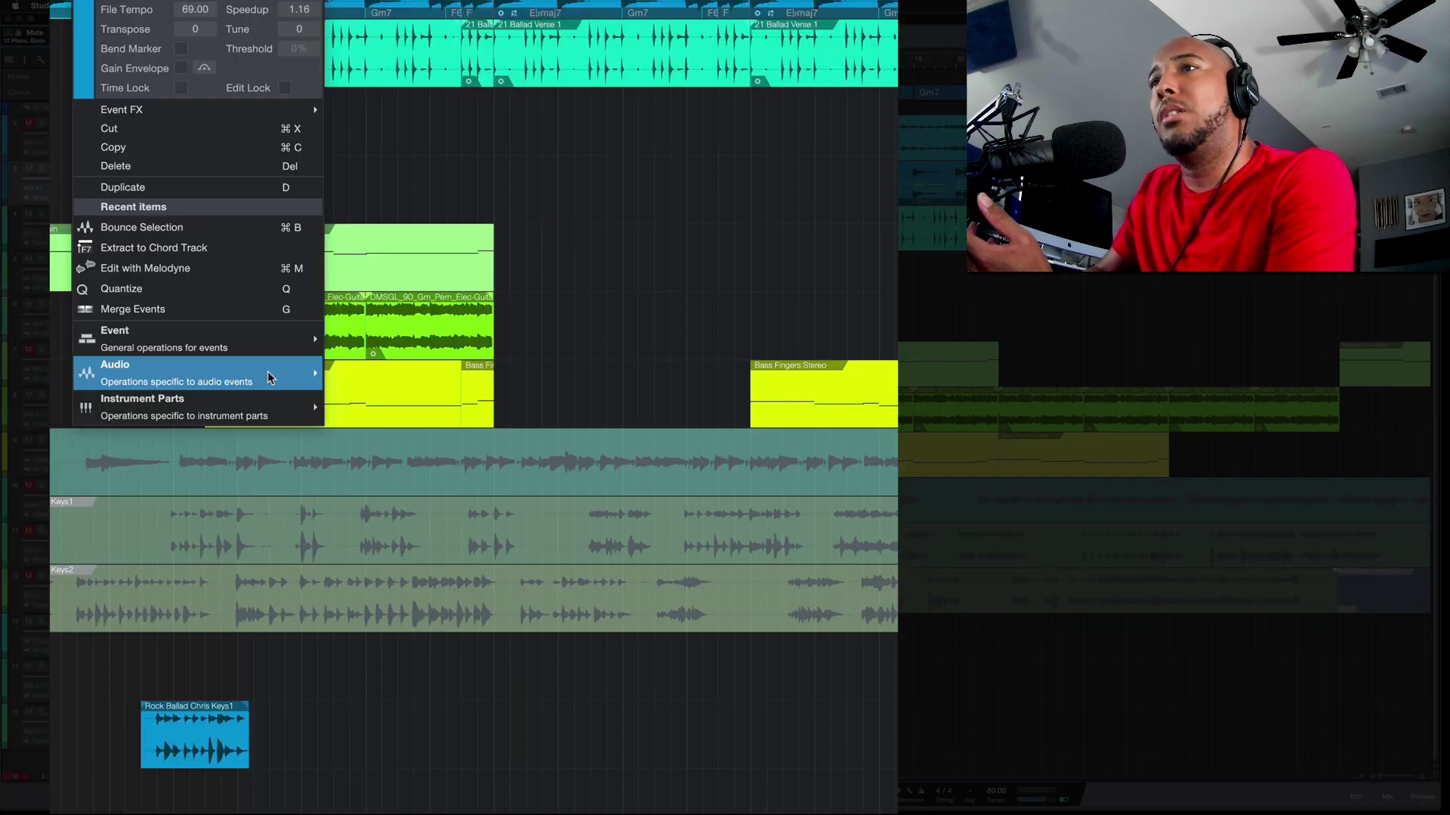
mouse_move(338, 445)
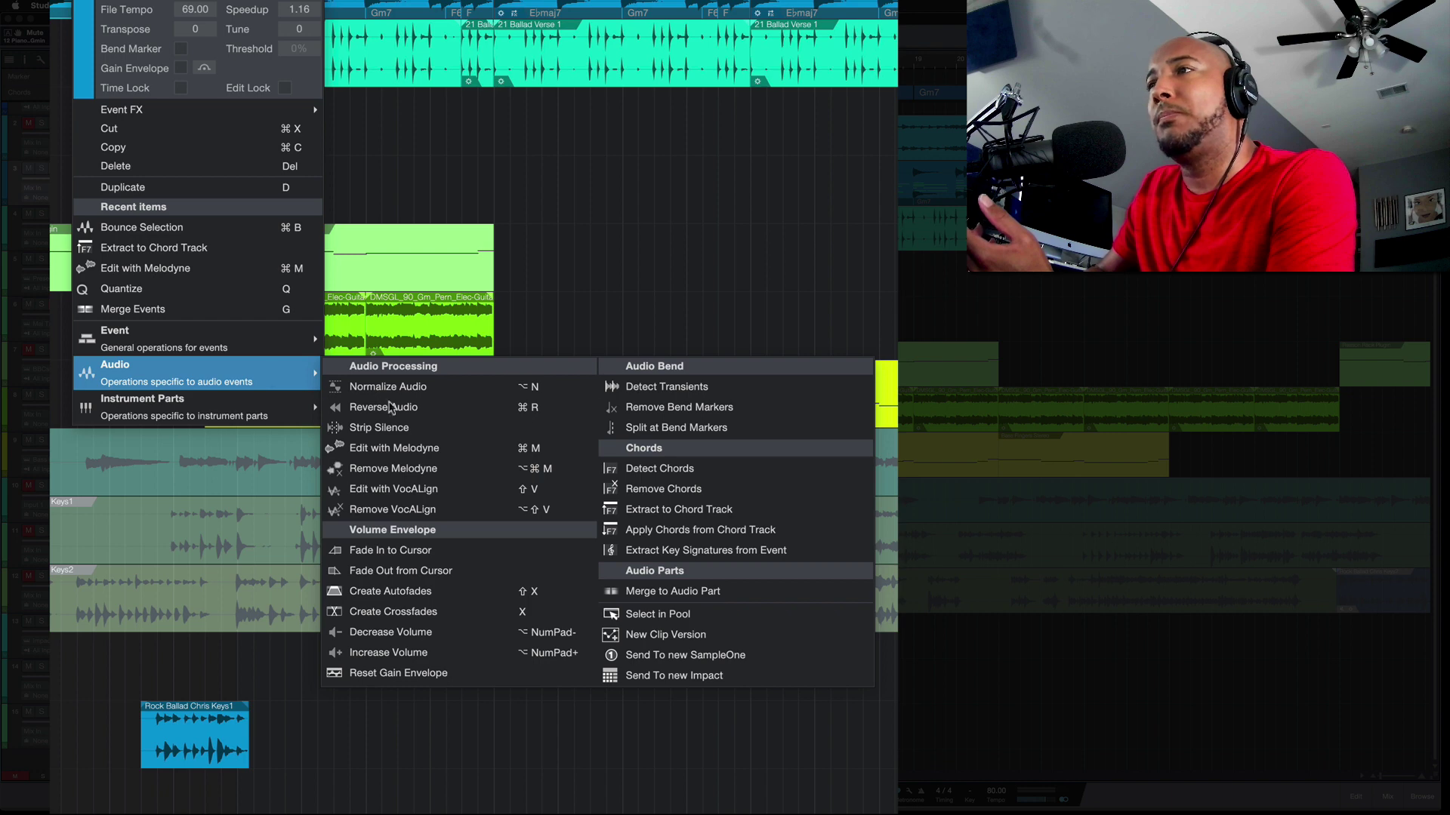
left_click(704, 520)
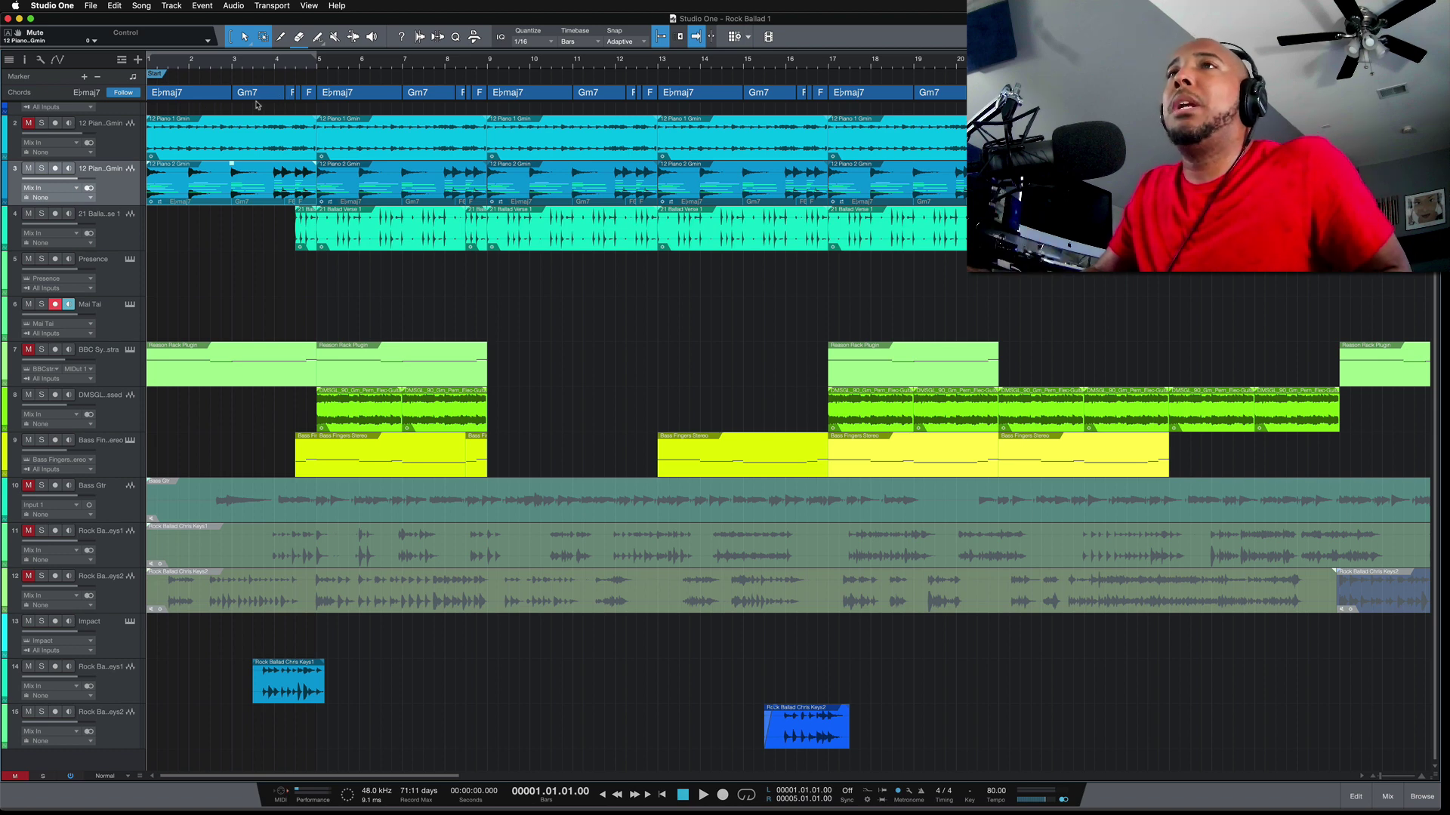
left_click(206, 97)
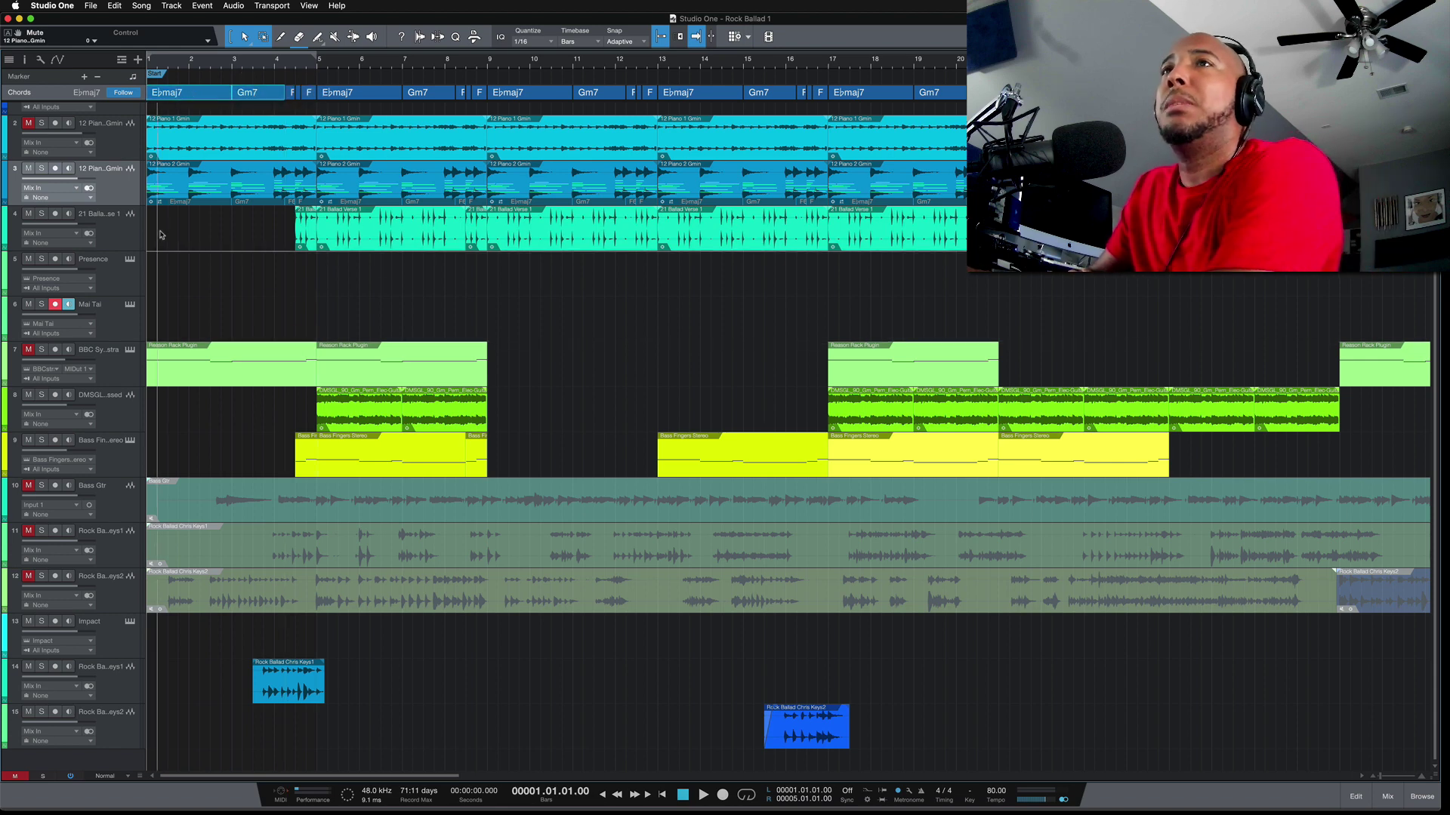
left_click(123, 282)
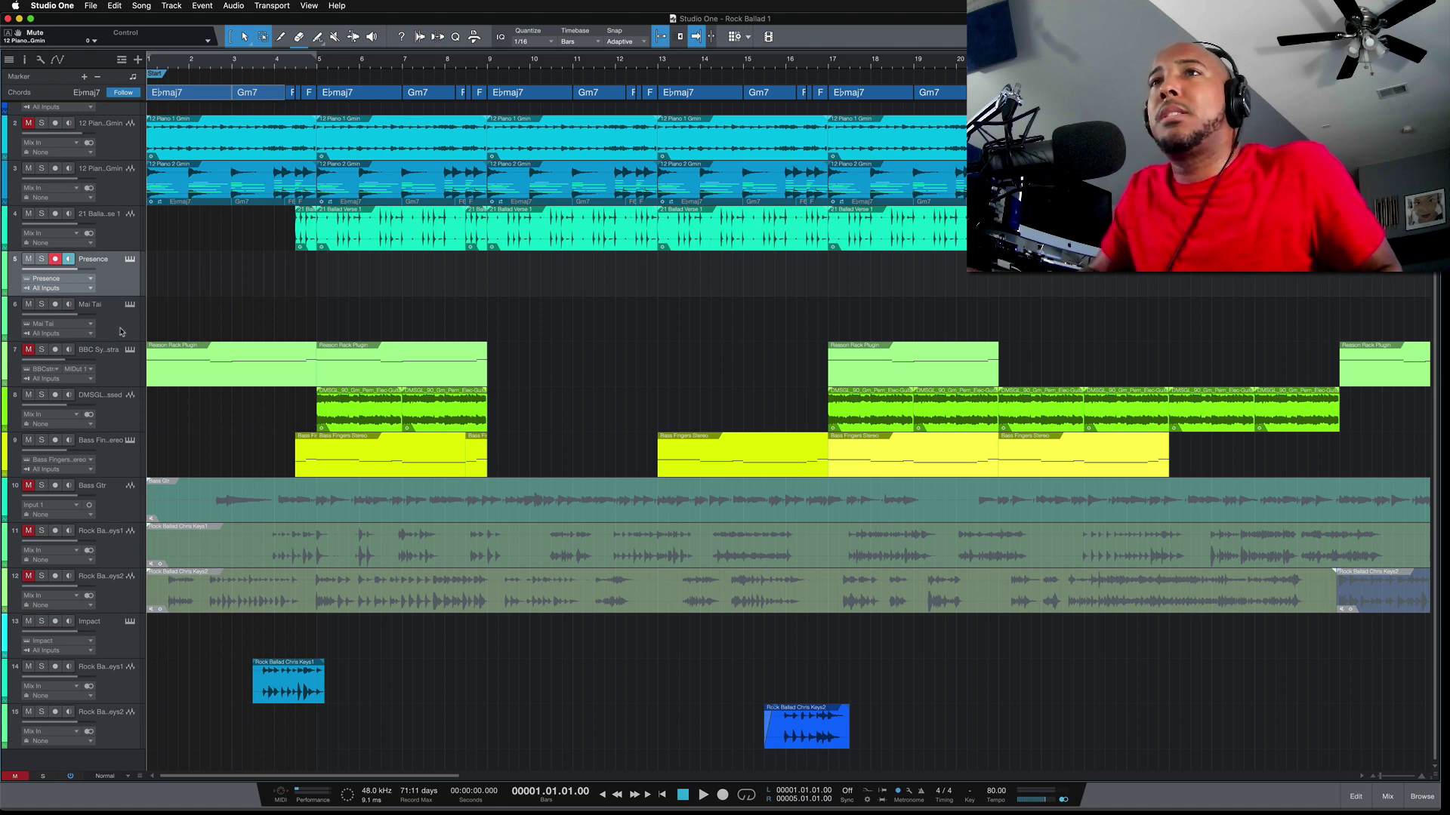
left_click(129, 259)
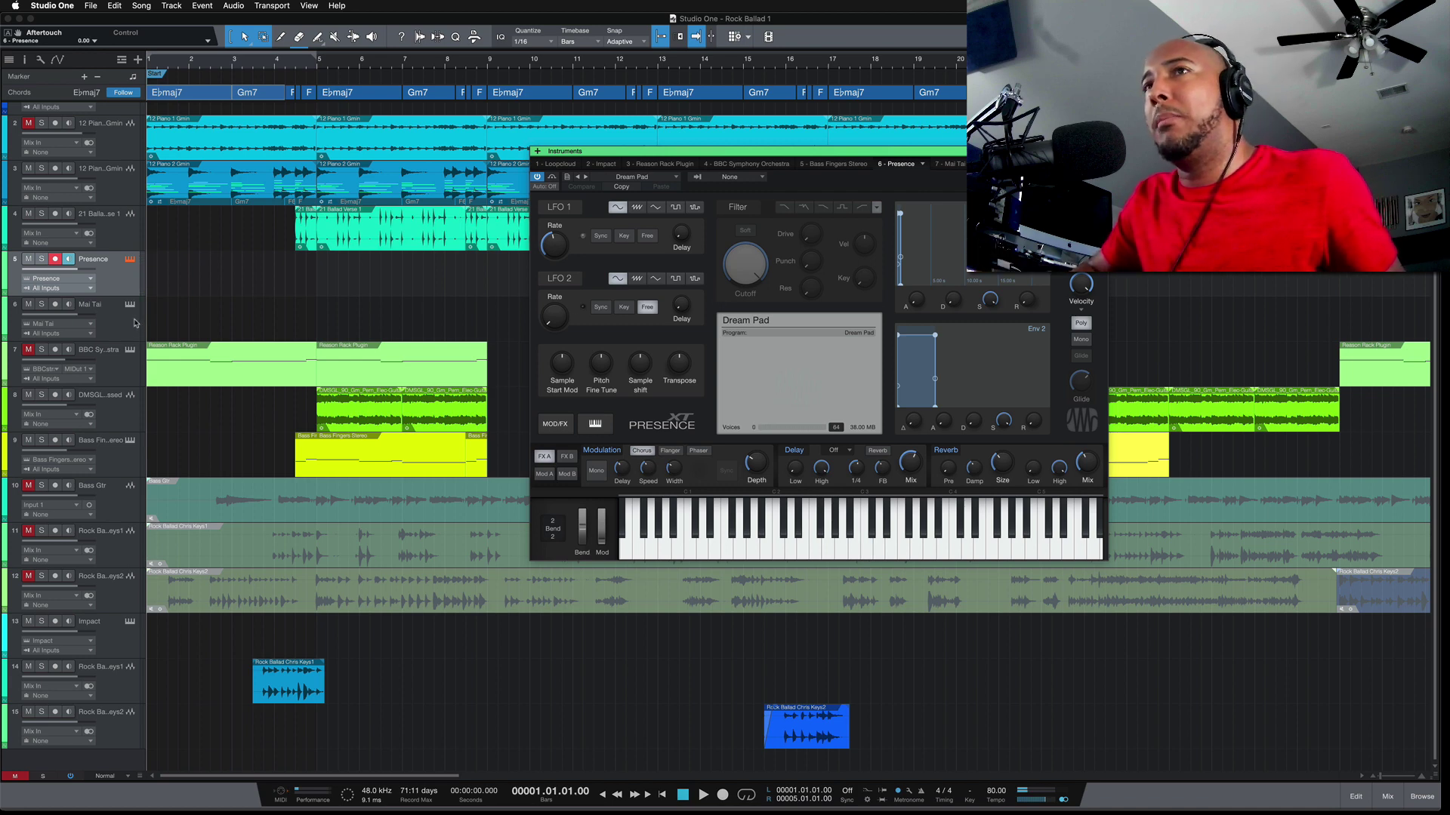
left_click(136, 323)
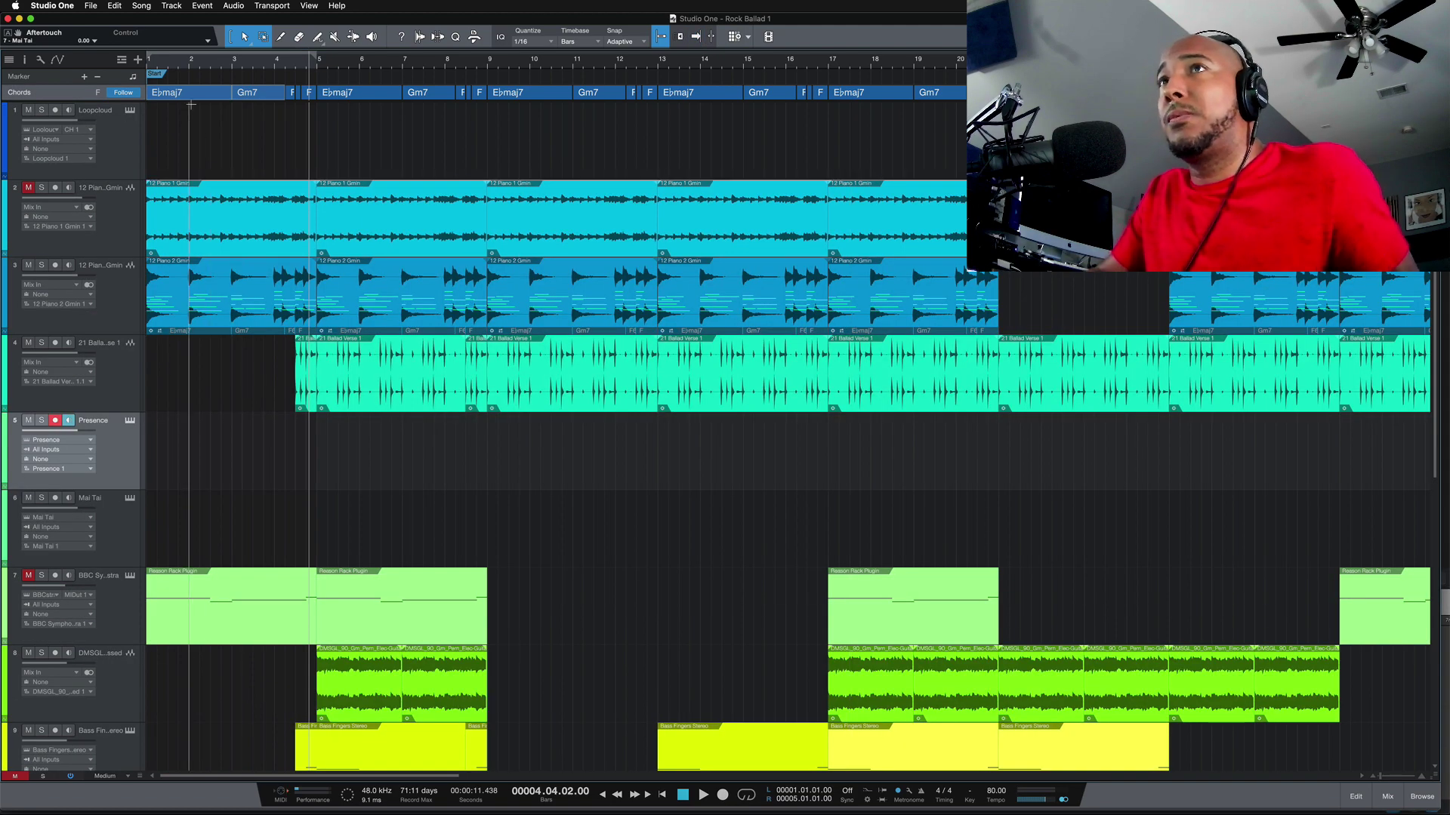
Step: Copy the opening chord events onto the Presence track at bar 1 and play them back
left_click(206, 94)
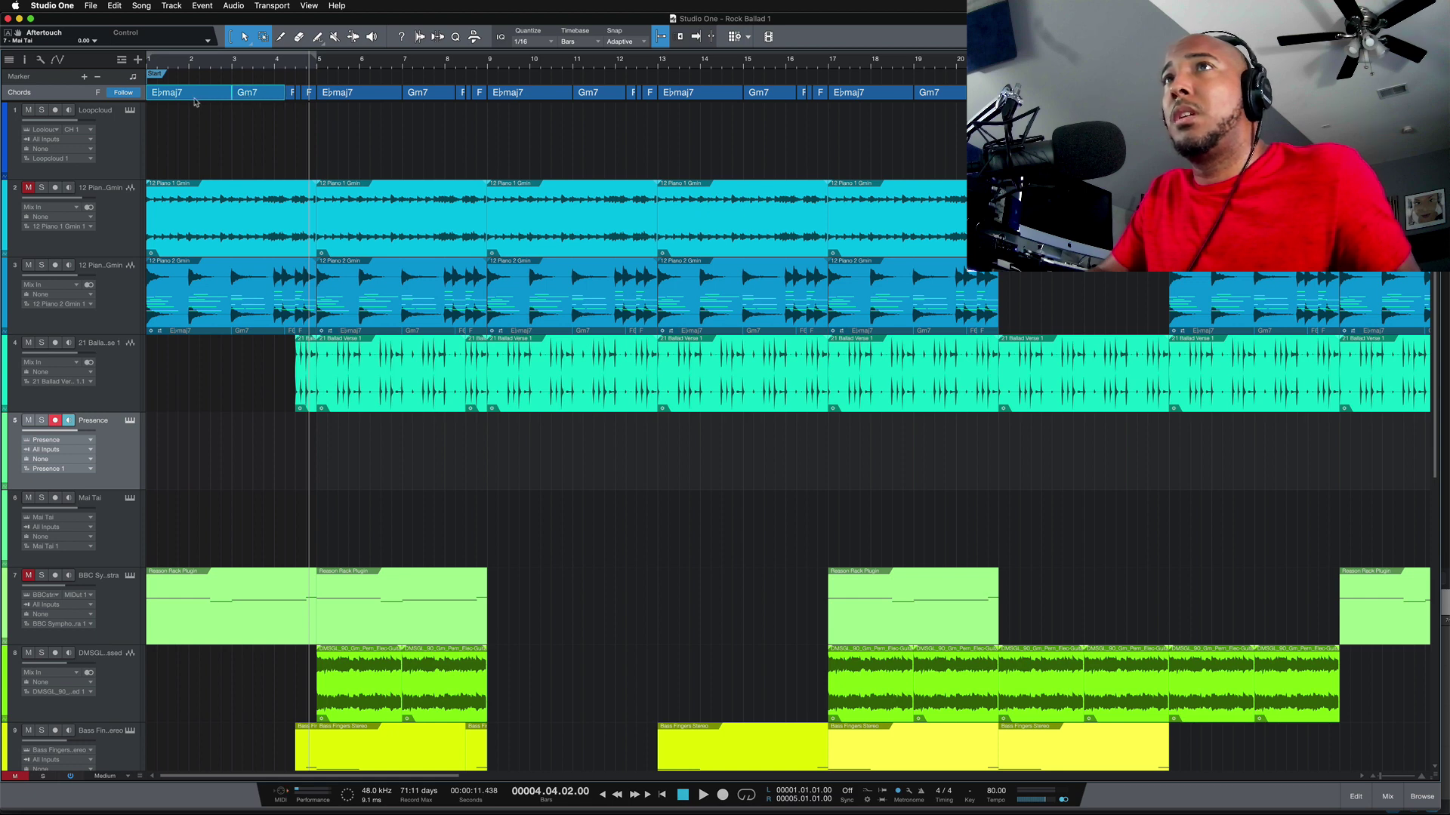
left_click_drag(195, 103, 186, 448)
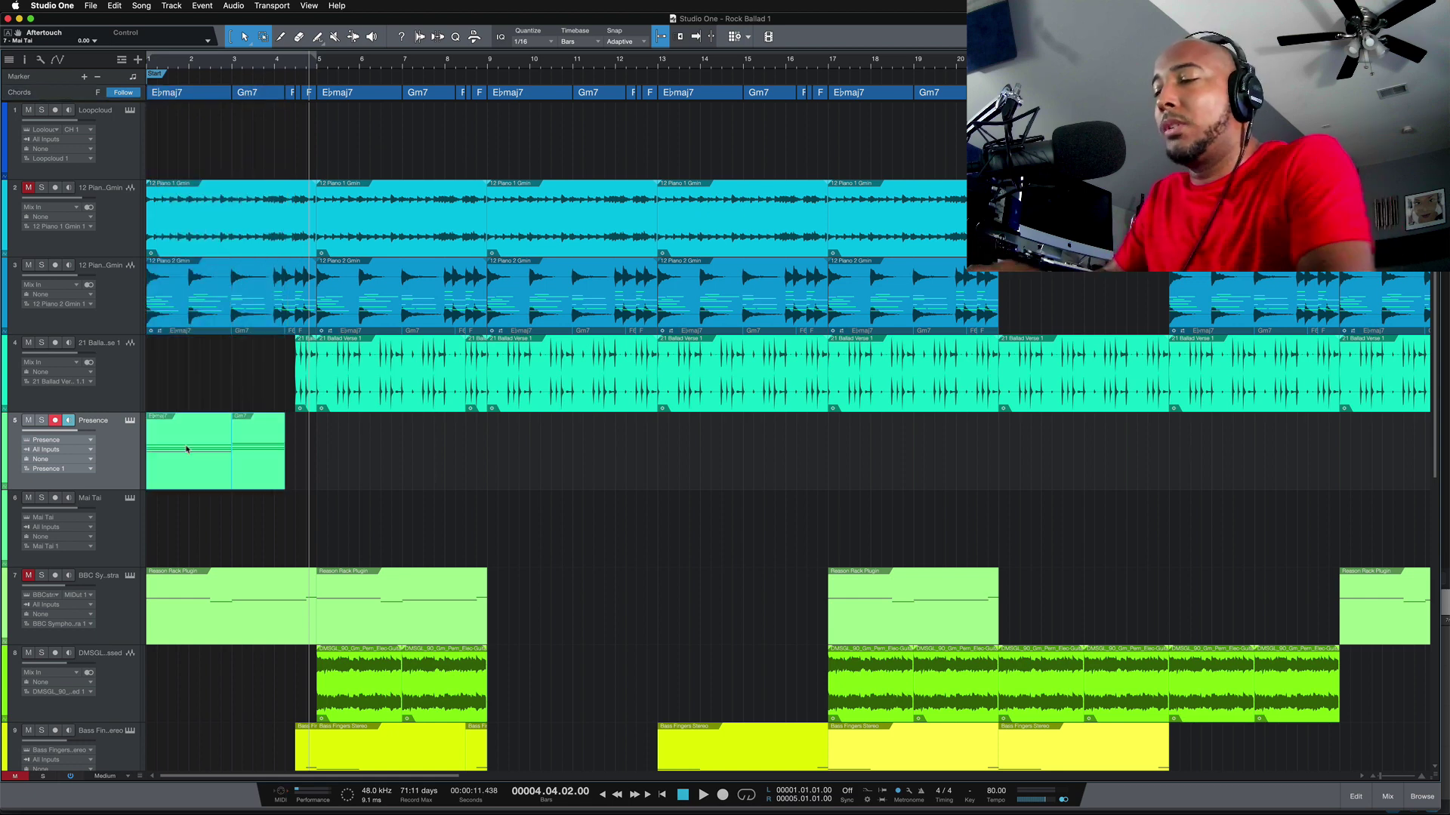
key("comma")
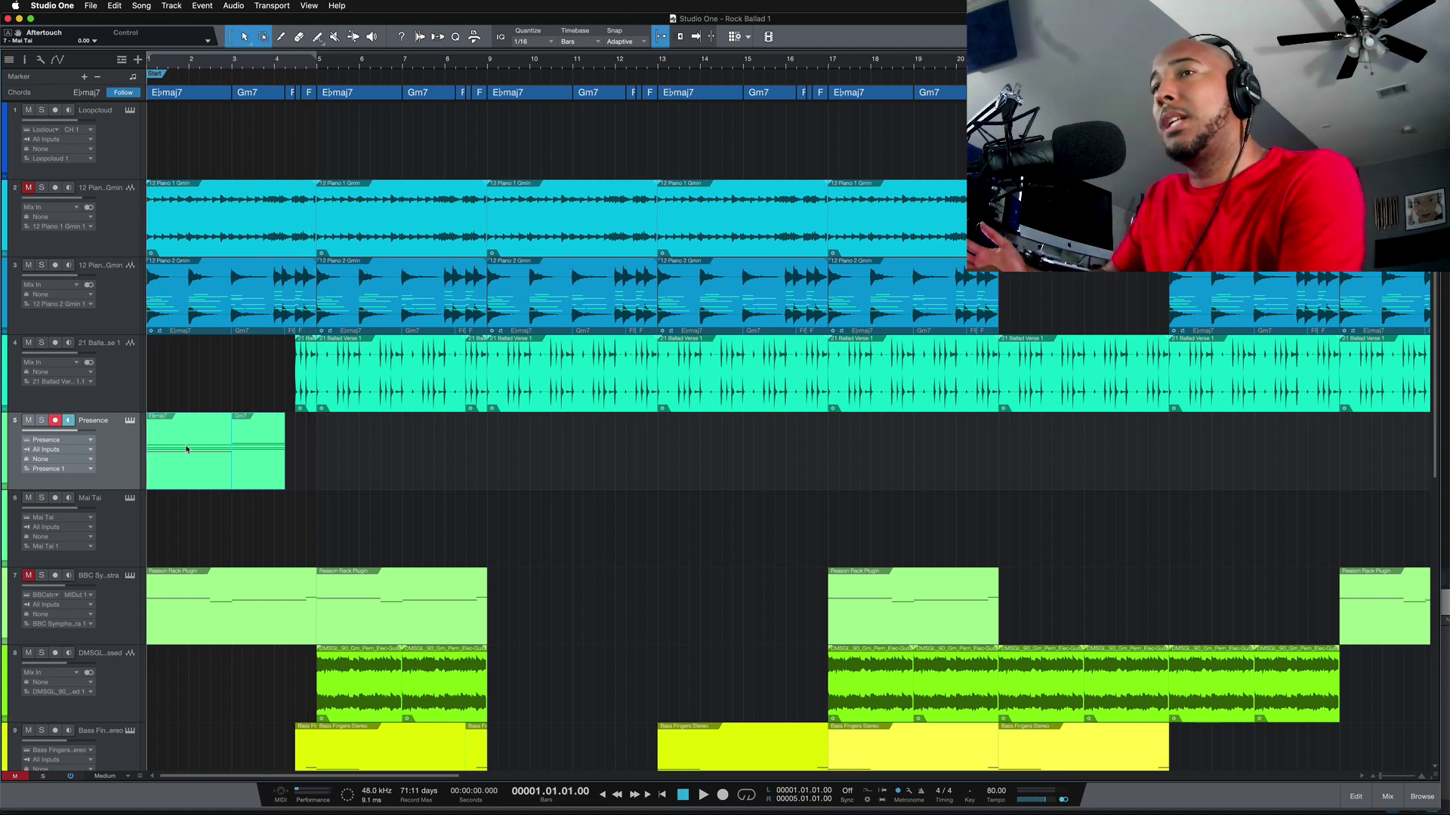
key("space")
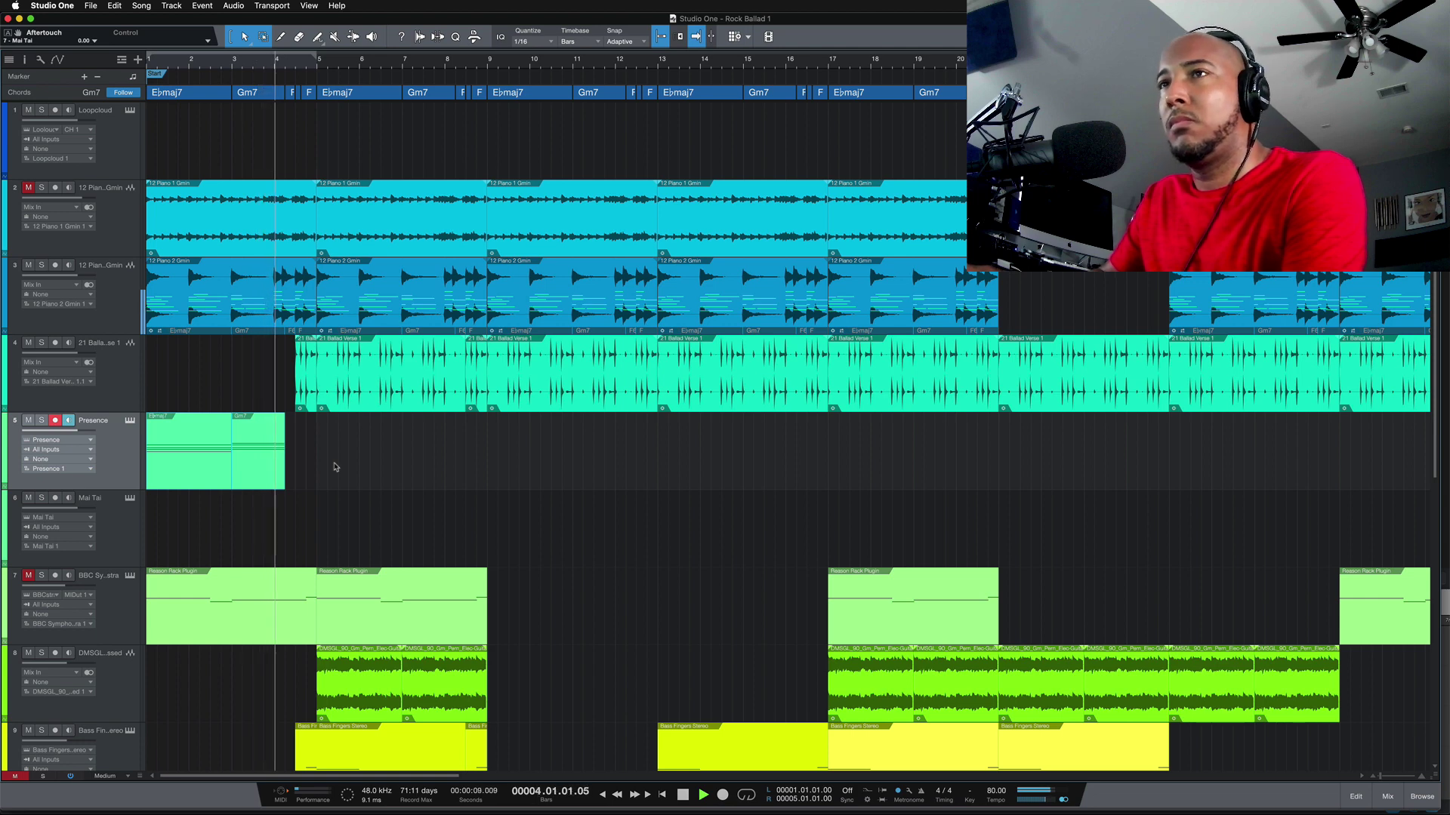
key("space")
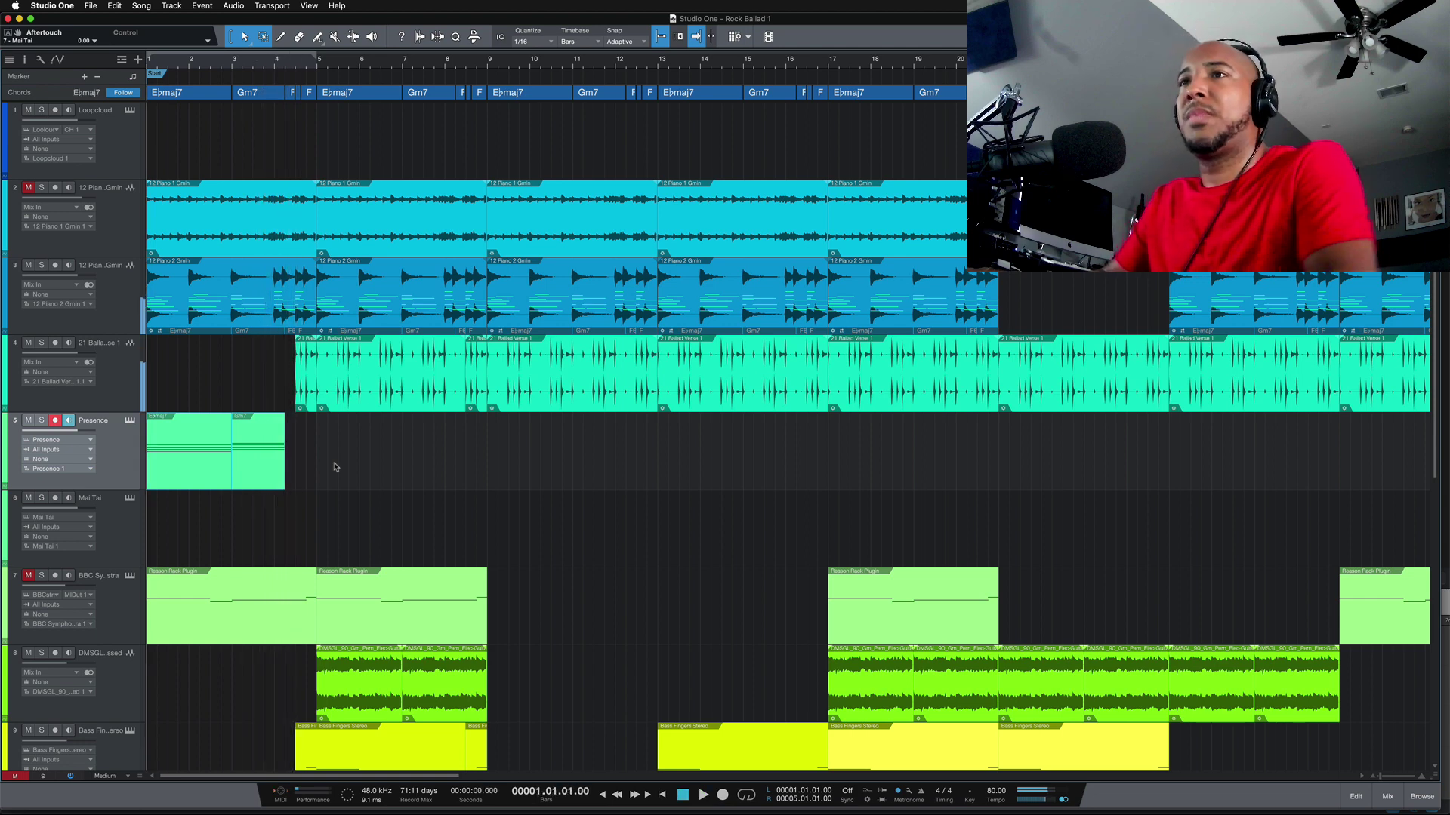
Step: Extend the Presence chord part so it ends at bar 5
scroll(292, 533, "up", 5)
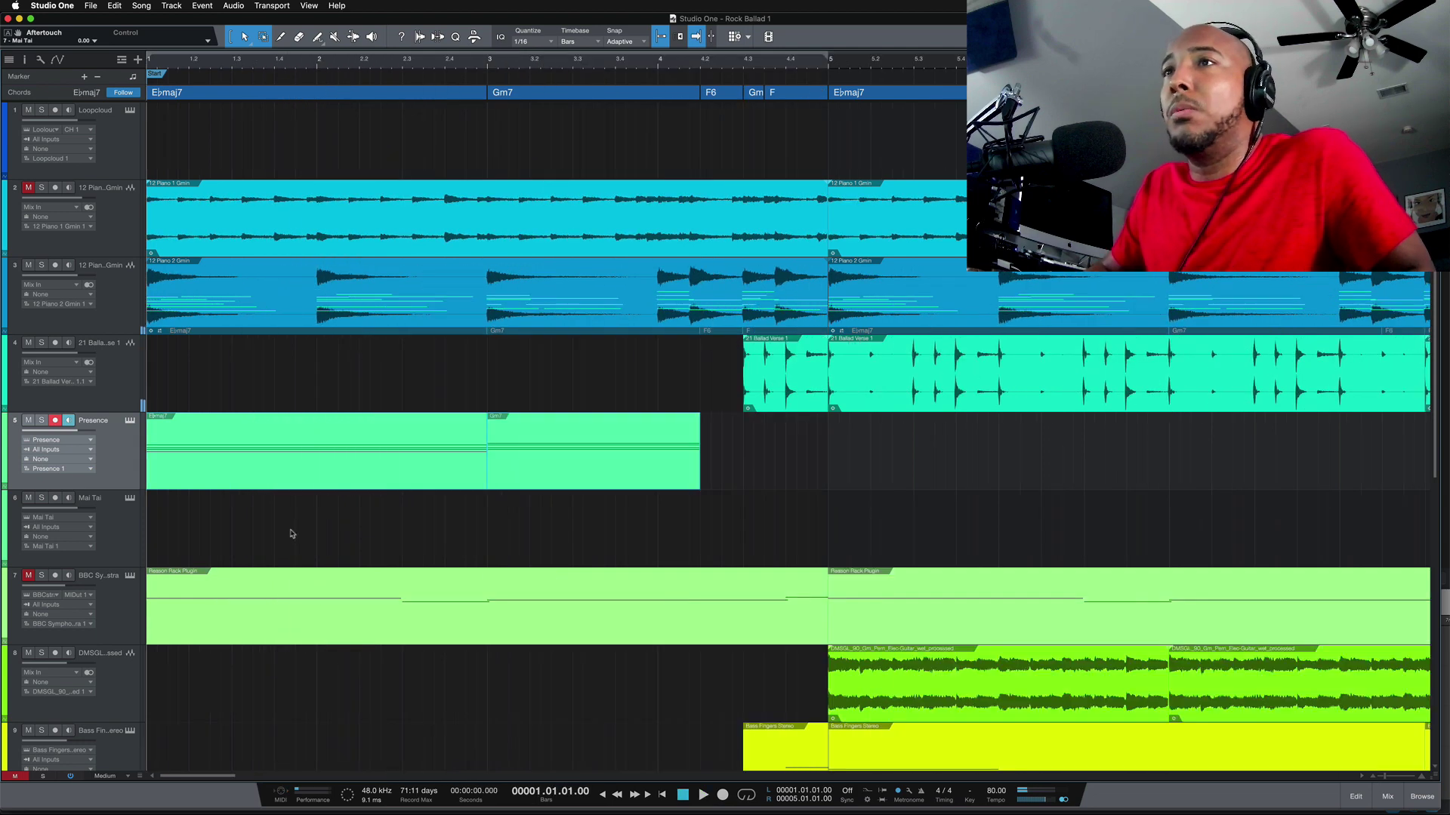
scroll(291, 530, "right", 1)
left_click_drag(460, 462, 589, 481)
scroll(401, 518, "down", 3)
key("super+z")
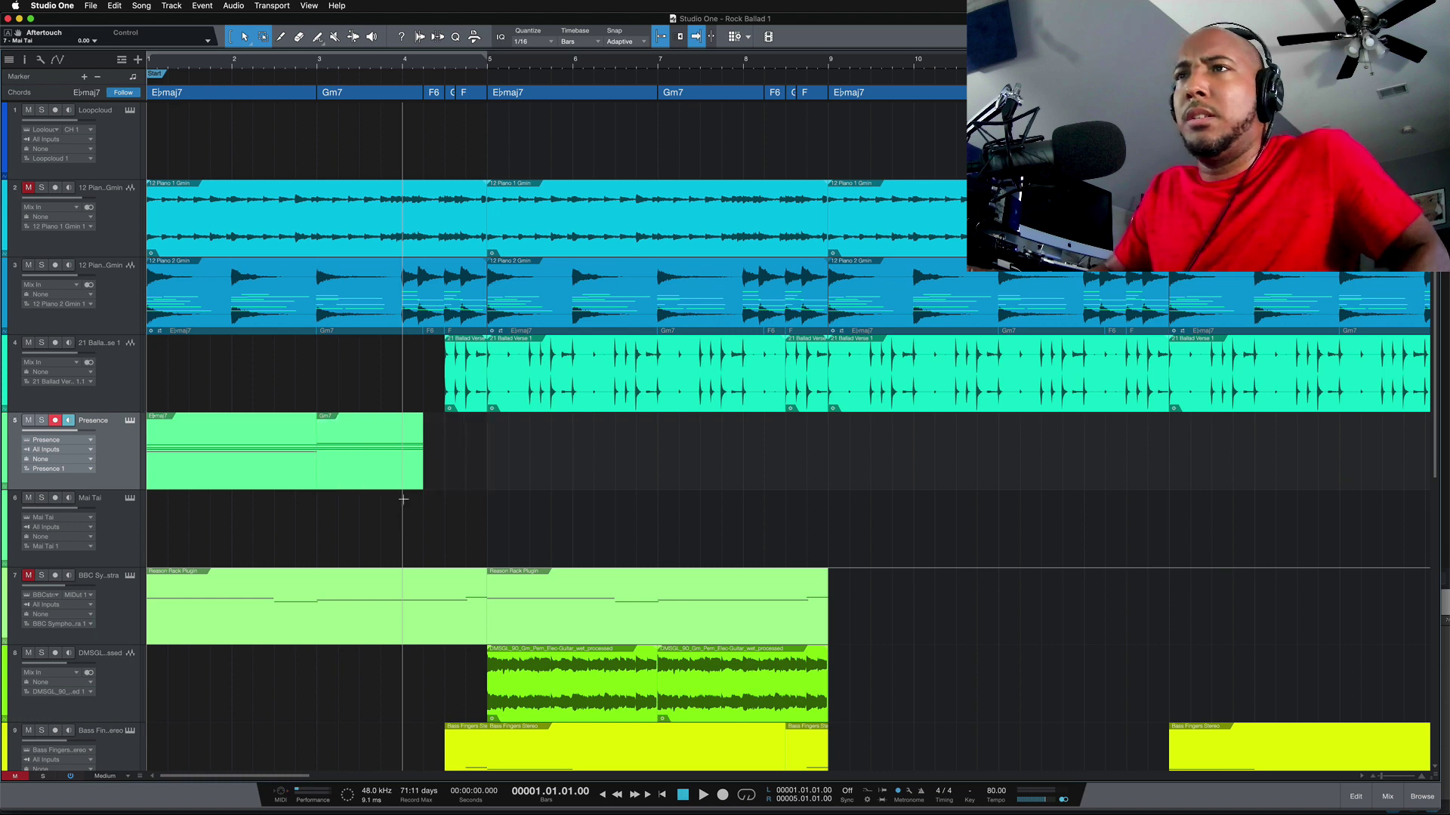
left_click_drag(427, 466, 489, 472)
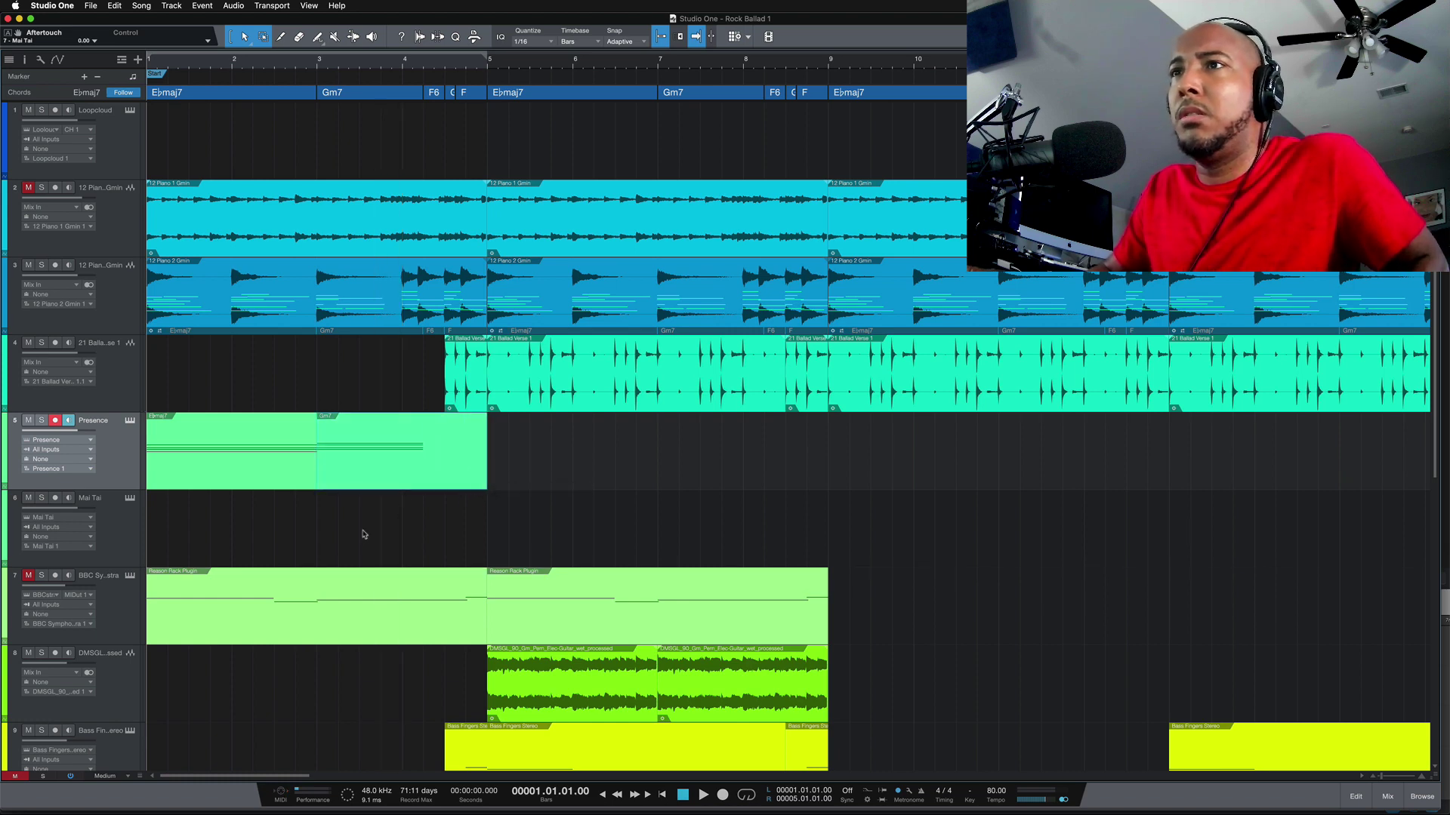
Step: In the note editor, stretch the four chord notes in bar 3 to end at bar 5
double_click(355, 477)
key("w")
key("w")
key("w")
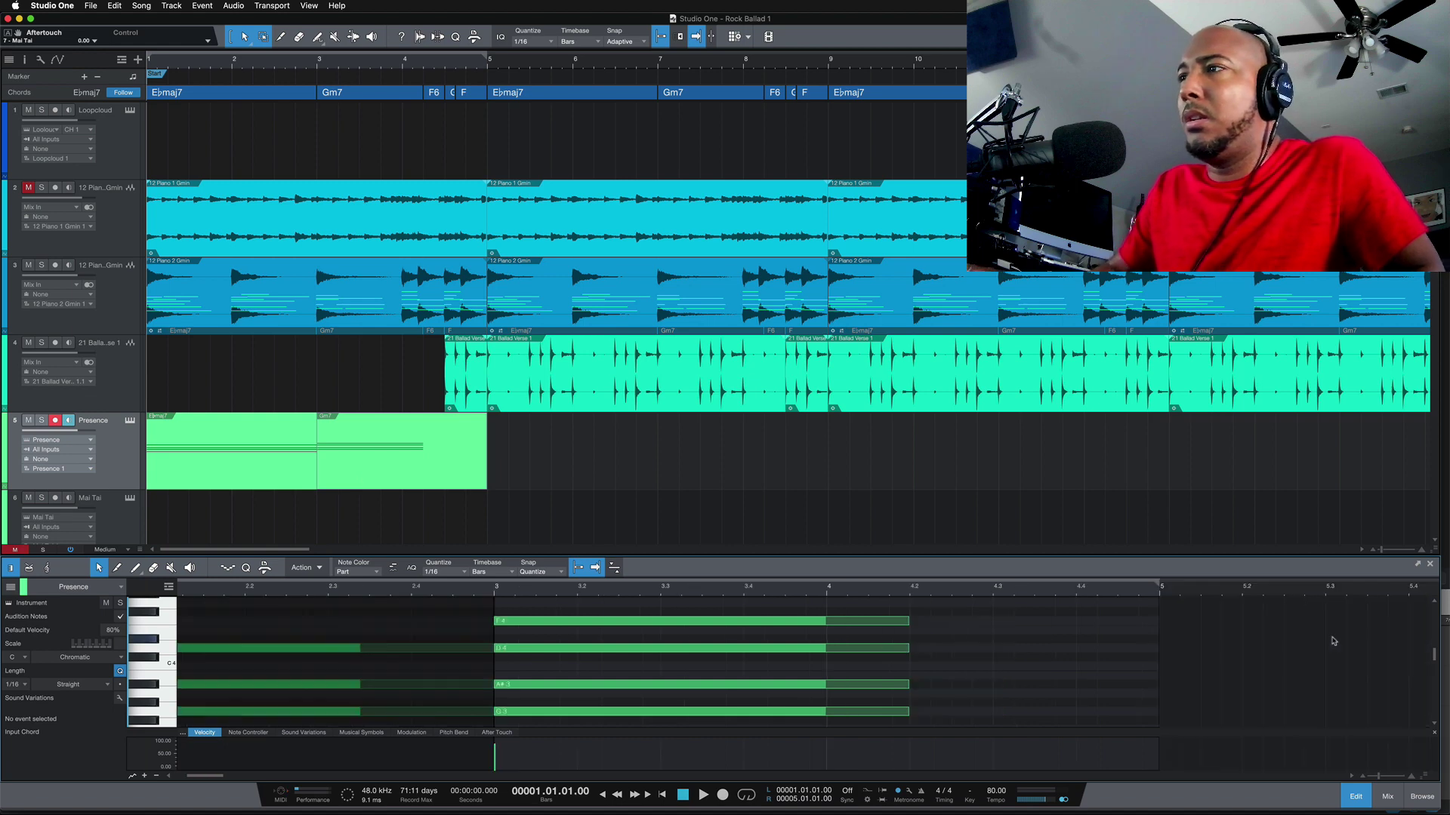
left_click_drag(770, 618, 679, 716)
left_click_drag(721, 622, 861, 637)
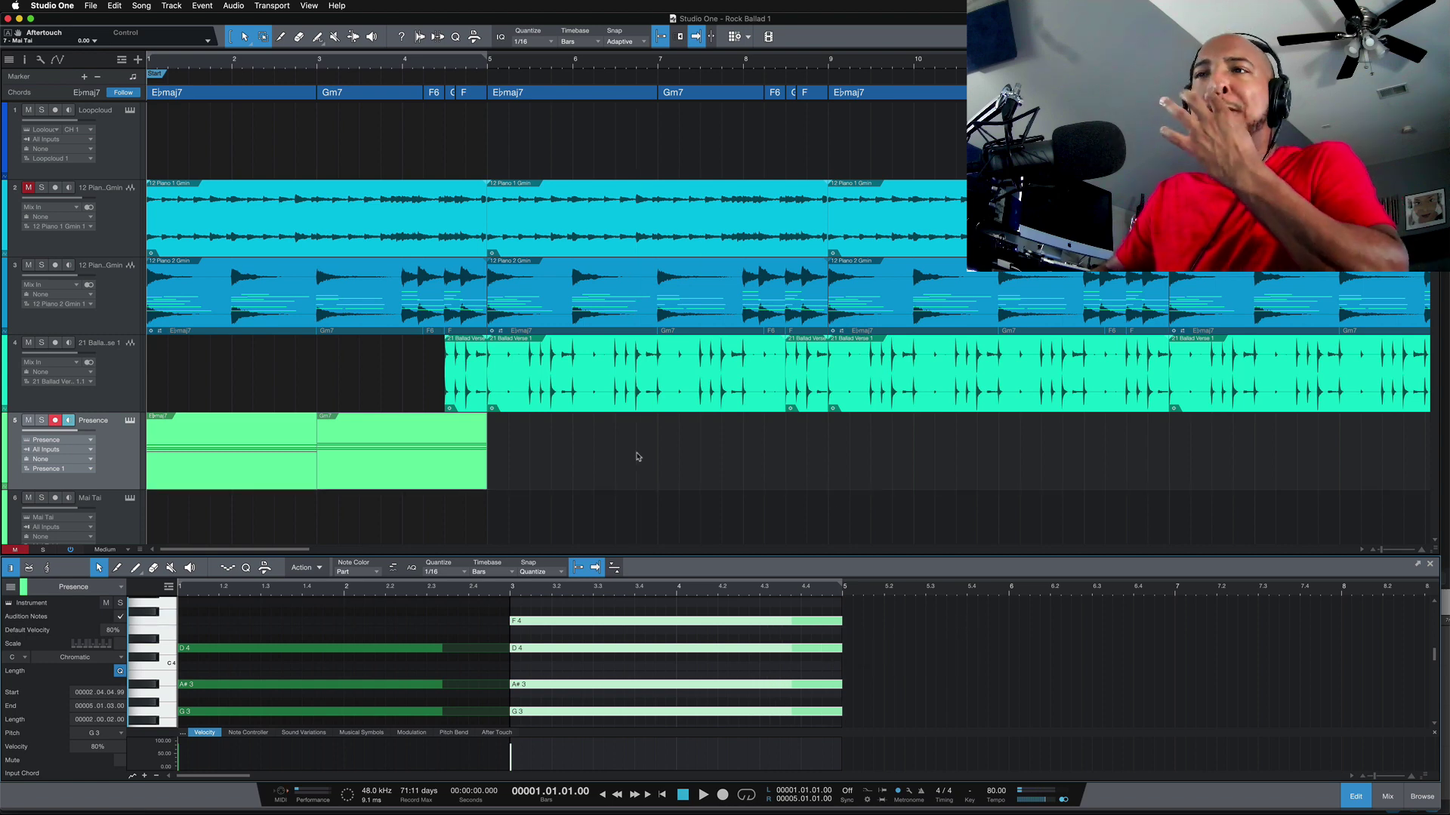
Step: Copy the Ebmaj7 and Gm7 chords from the chord track onto the Mai Tai track
key("w")
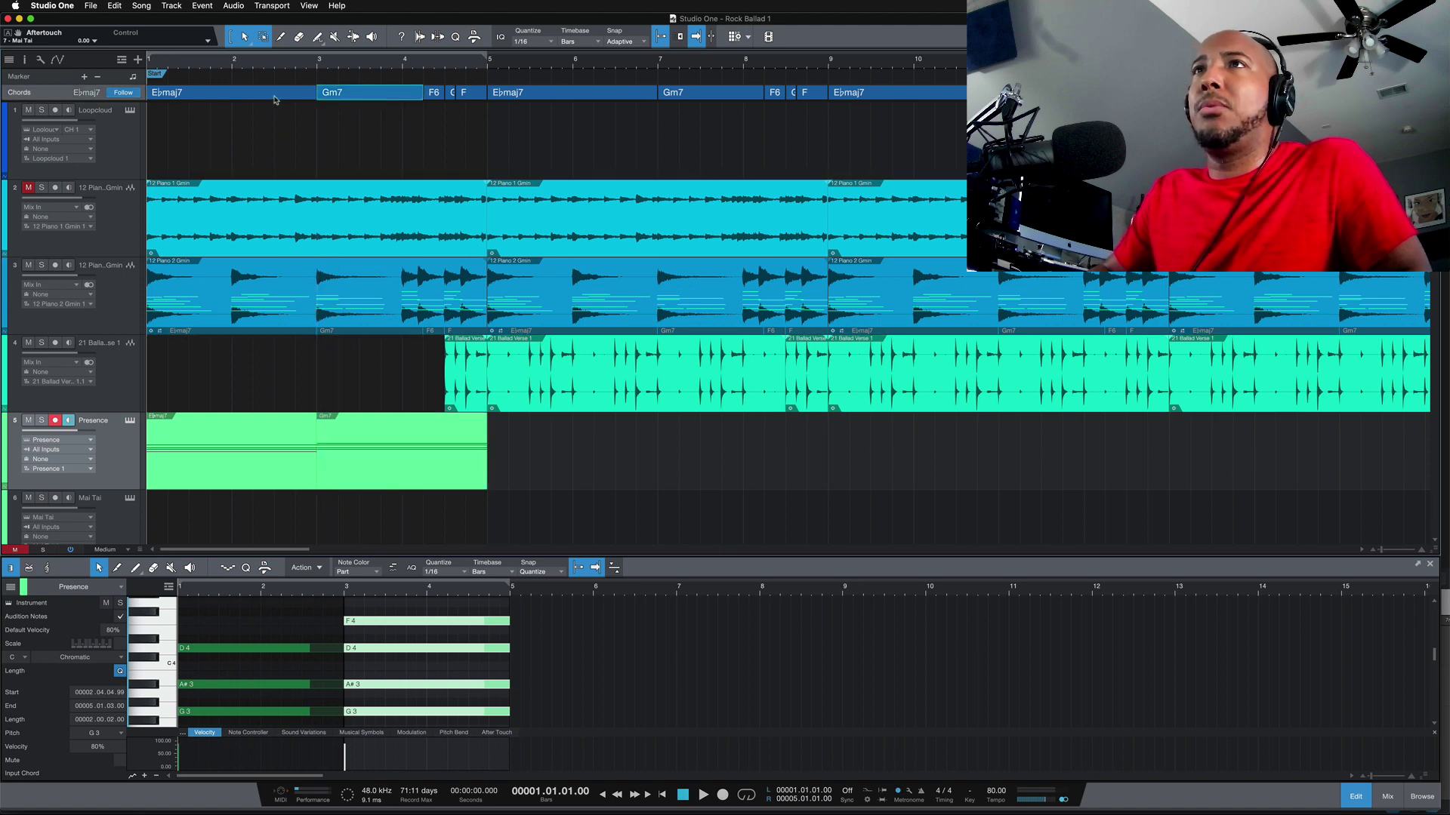
left_click_drag(275, 99, 213, 500)
scroll(599, 468, "down", 2)
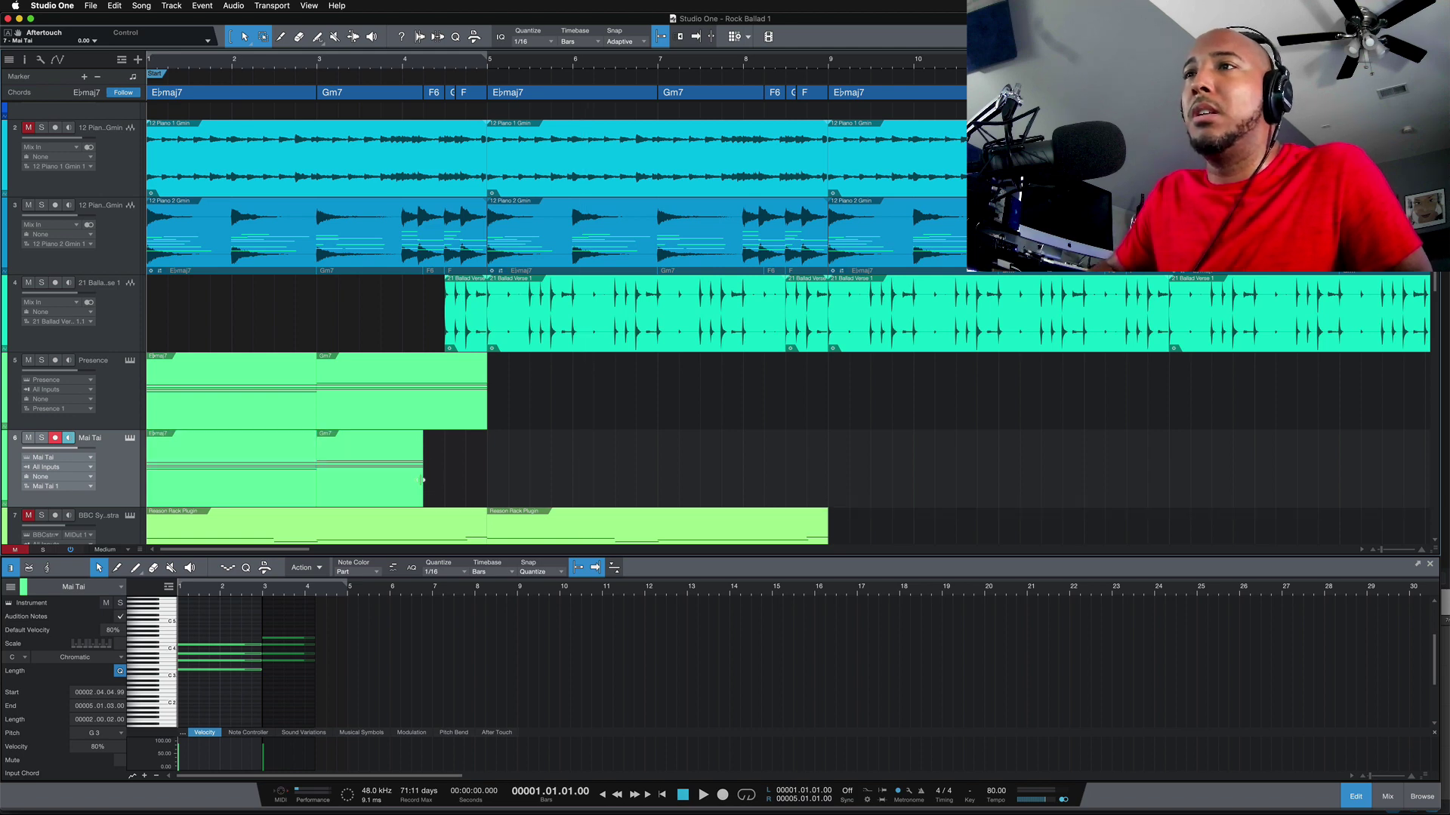
Step: Lengthen the Mai Tai part to end at bar 5 and enlarge its note lanes
left_click_drag(423, 480, 487, 481)
mouse_move(330, 640)
left_mouse_down()
mouse_move(306, 675)
mouse_move(320, 641)
mouse_move(351, 643)
left_mouse_up()
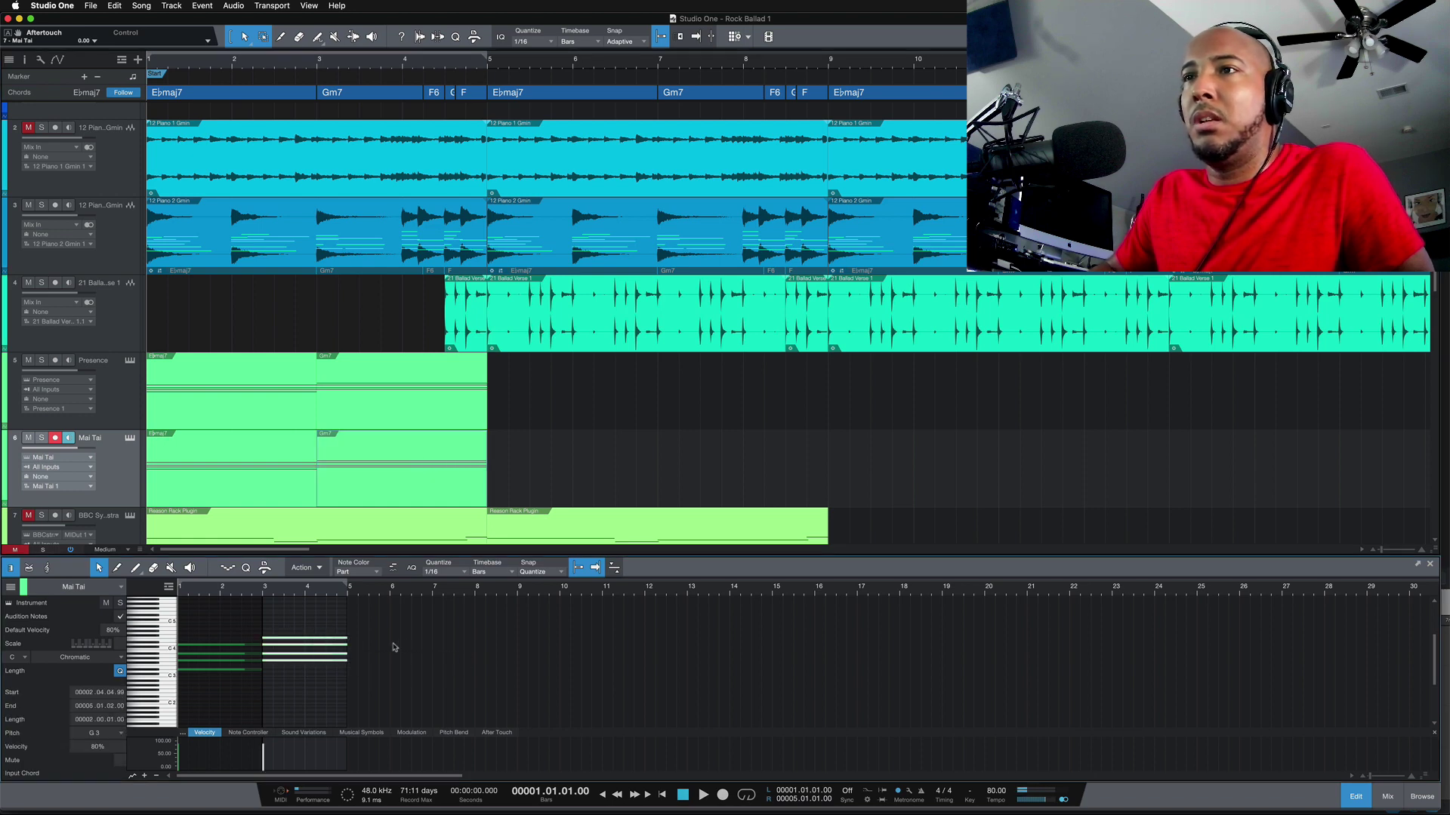
left_click(403, 658)
scroll(391, 672, "up", 4)
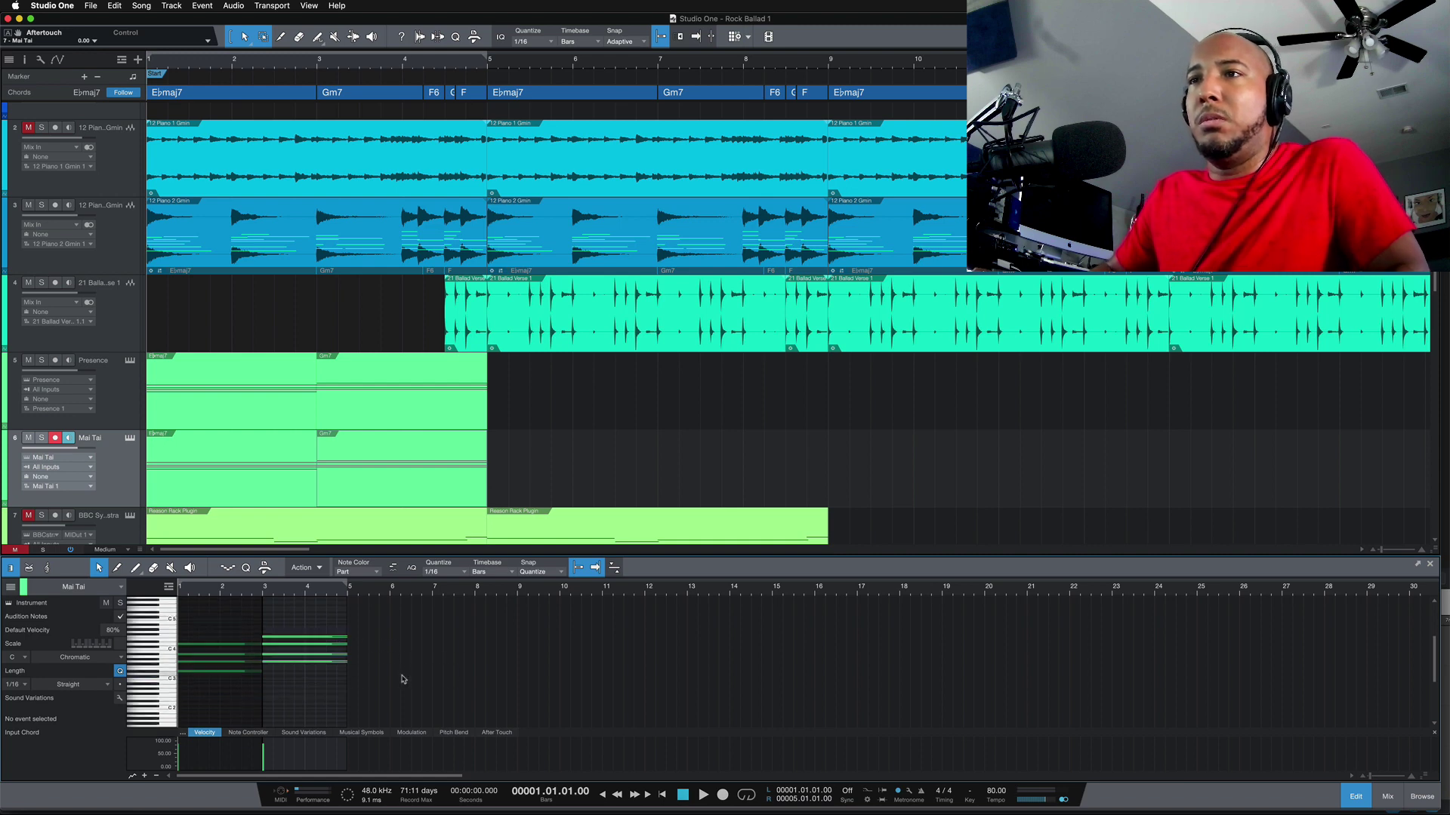
key("e")
key("e")
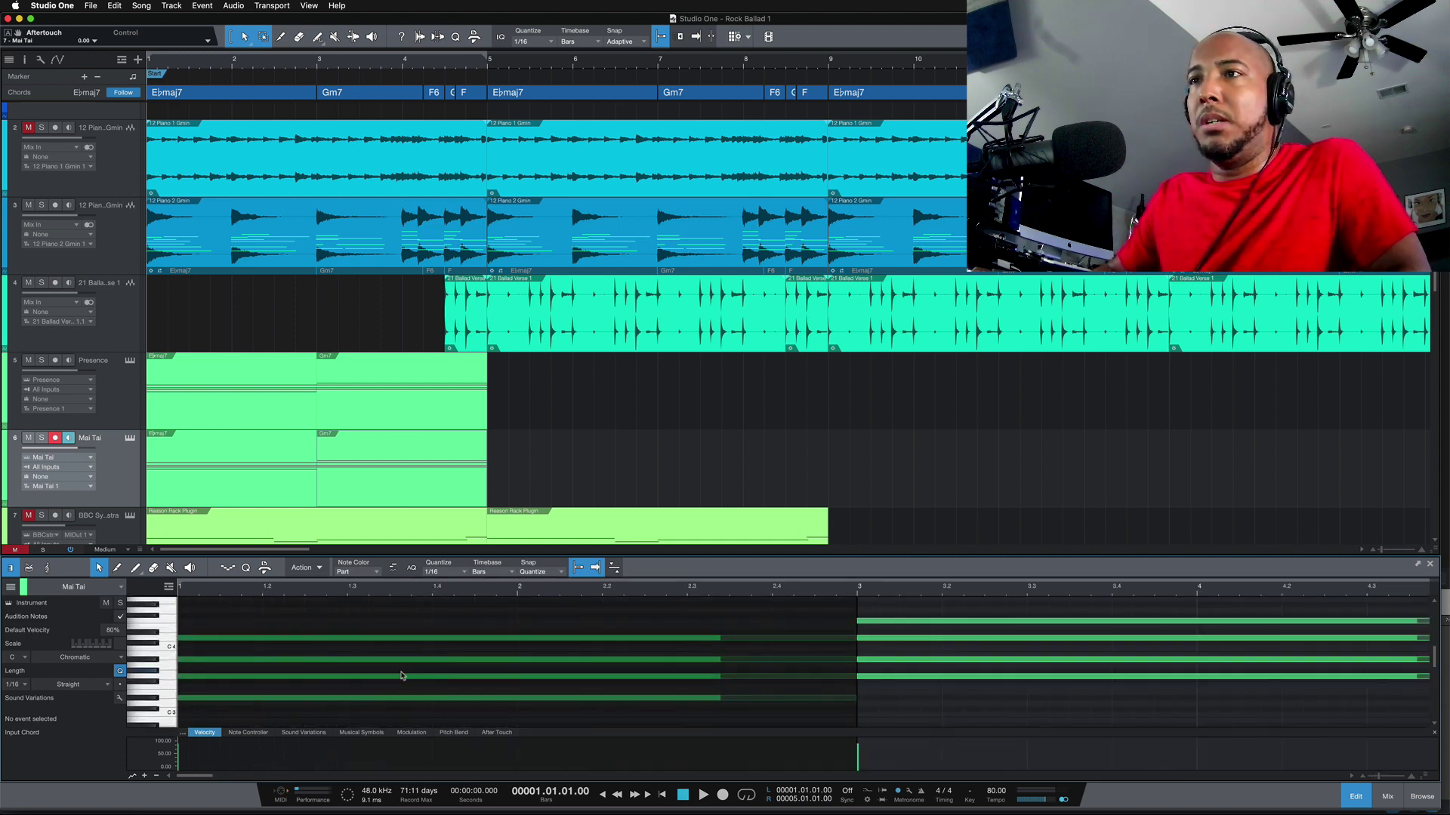
Step: Delete the upper chord notes, shift the remaining root notes down an octave, and play back
left_click_drag(893, 623, 790, 666)
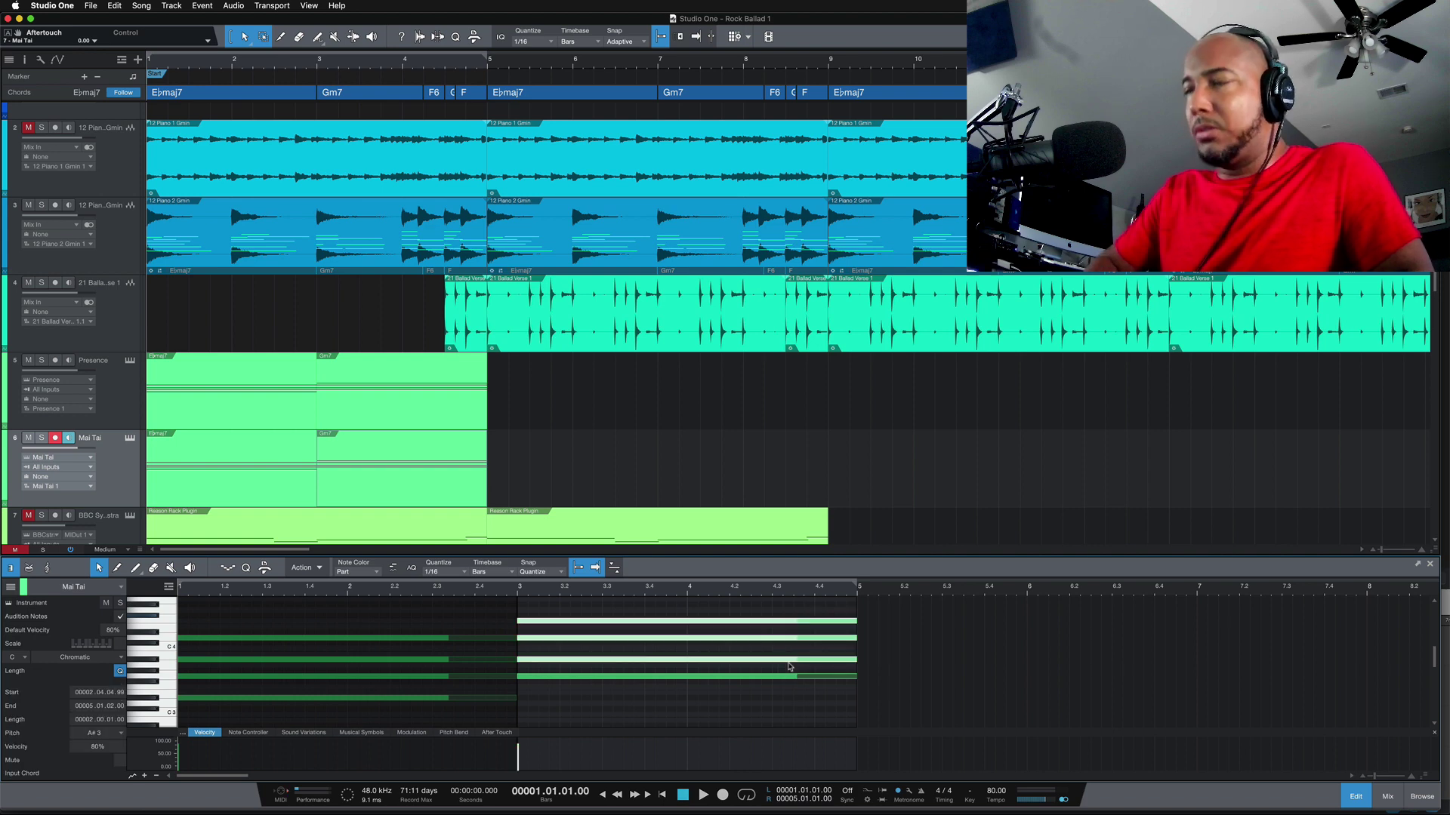
key("Delete")
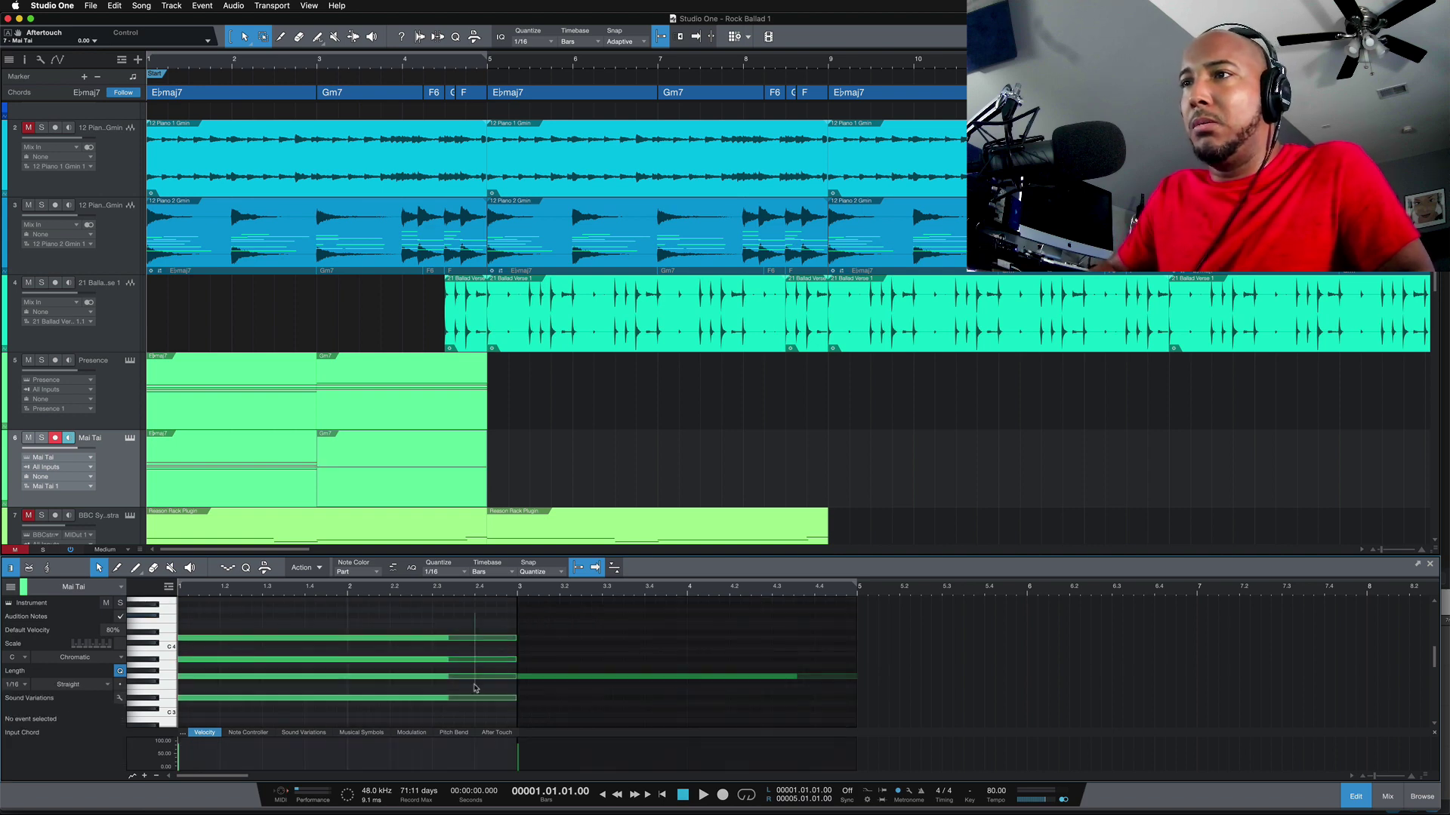
left_click_drag(475, 688, 477, 687)
key("Delete")
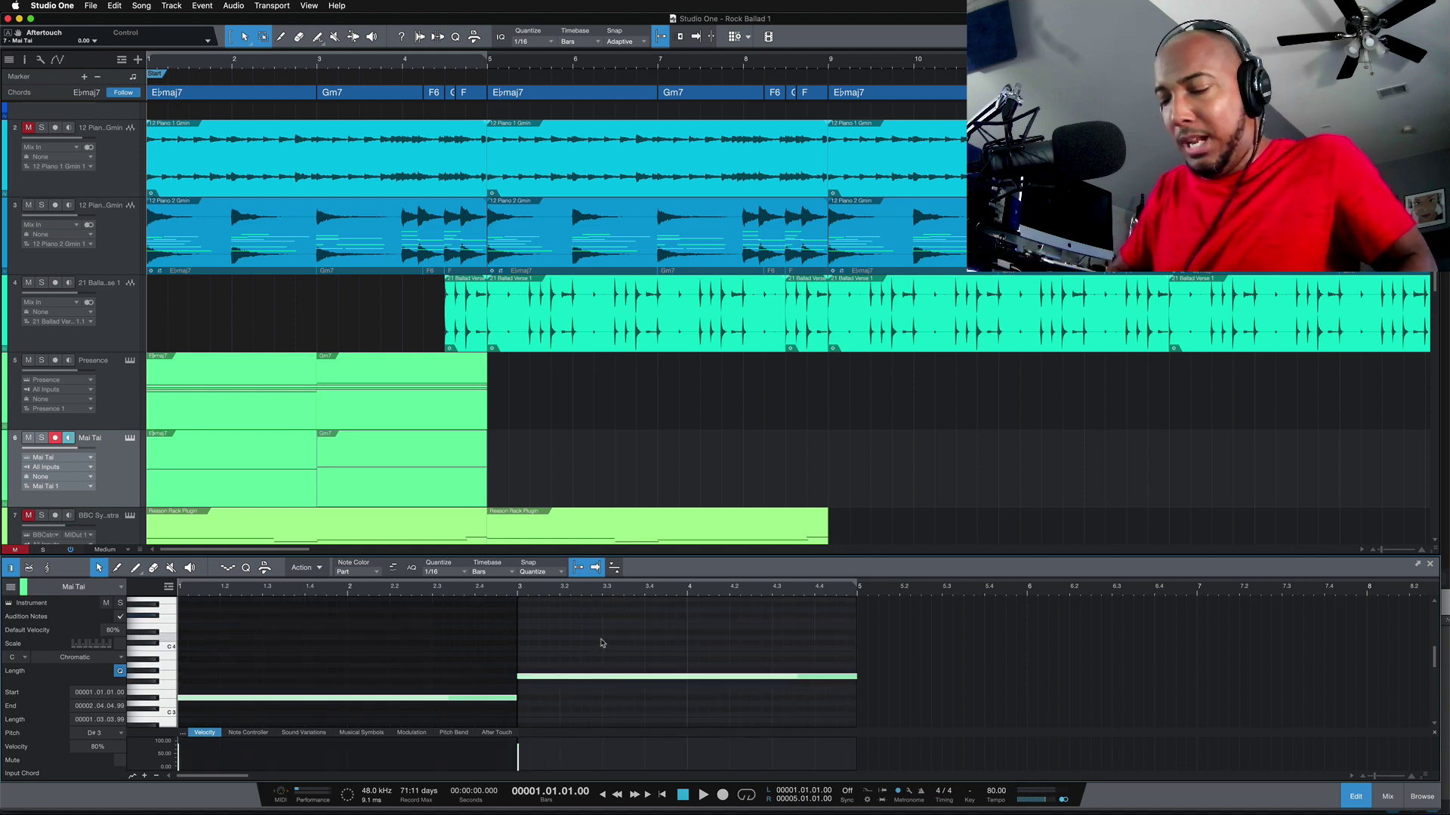
key("shift+Down")
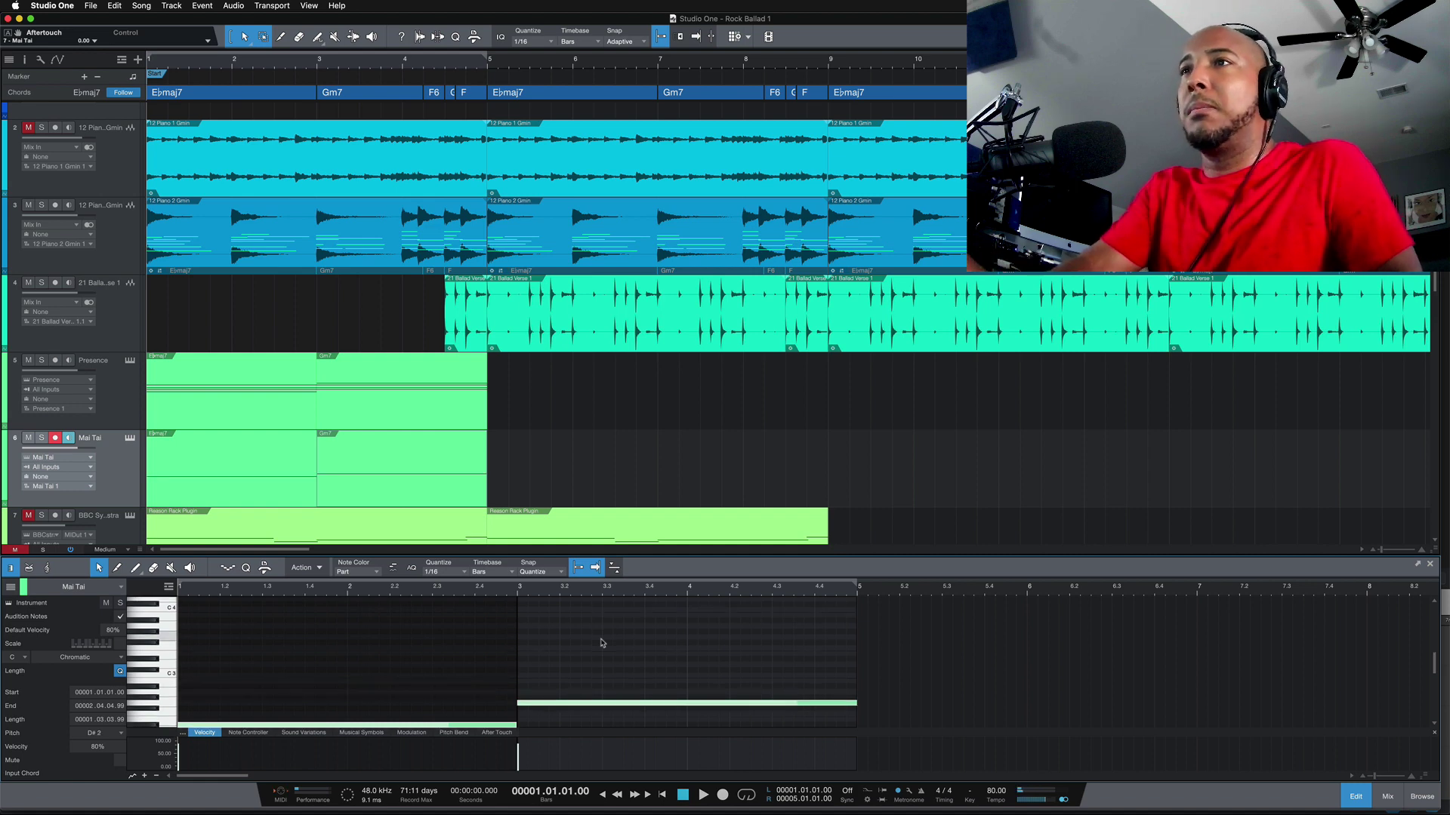
key("space")
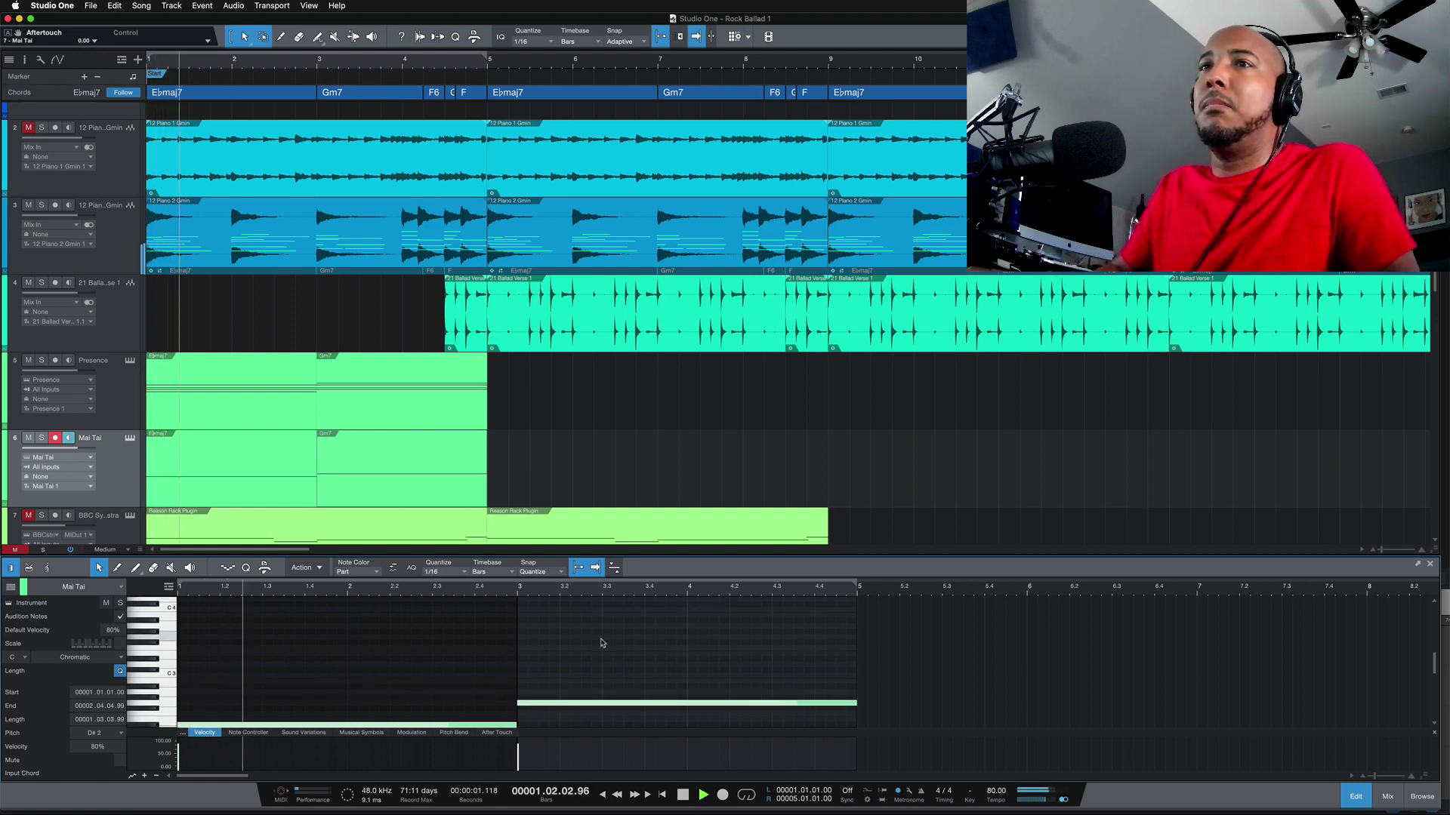
left_click(126, 412)
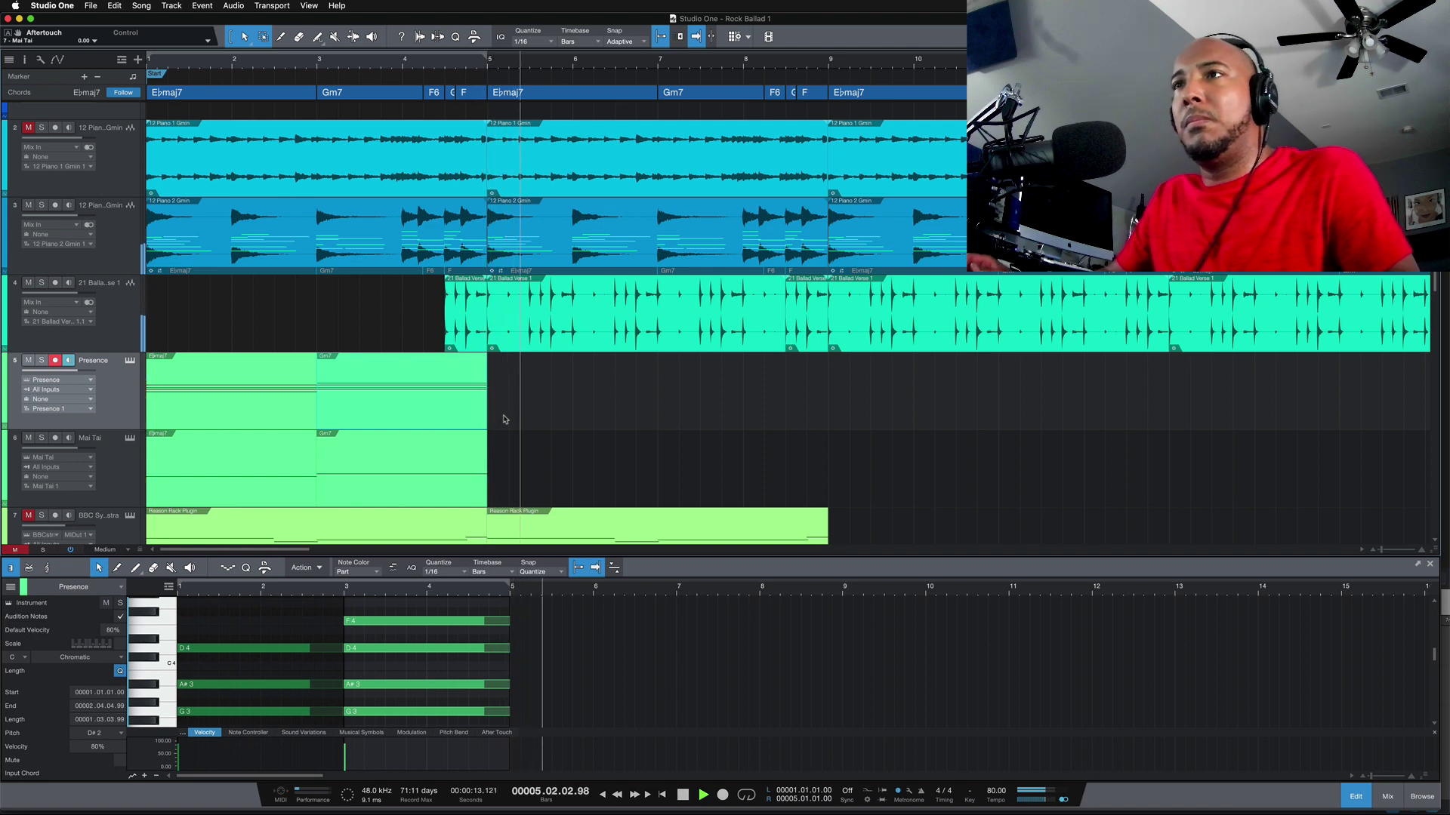
Step: Stop playback and delete the chord parts on the Presence and Mai Tai tracks
key("space")
left_click_drag(515, 420, 126, 482)
key("Delete")
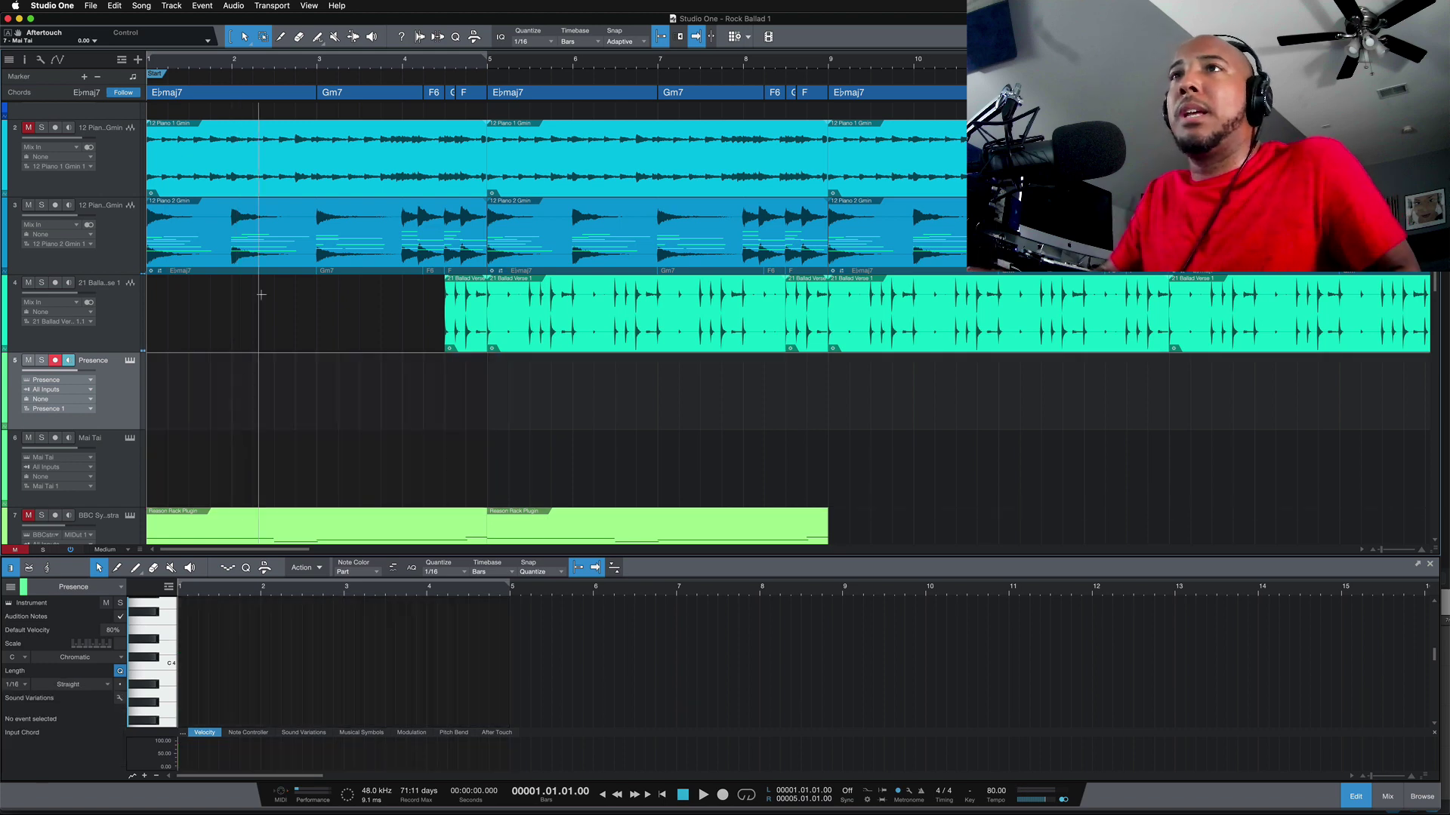
Step: Drop the 12 Piano 2 Gmin audio onto Presence to create MIDI notes, then play them back
left_click(319, 253)
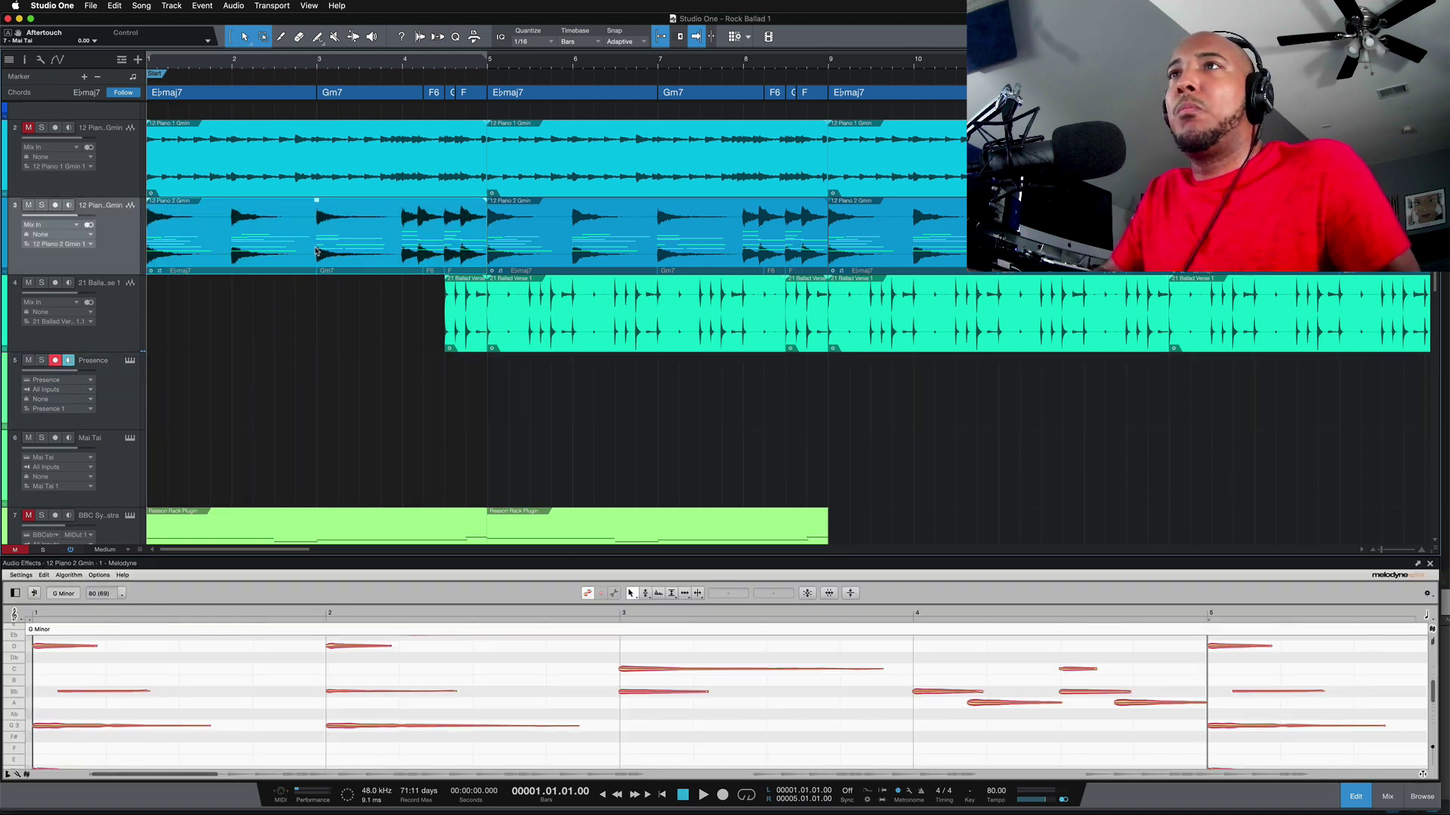
left_click_drag(312, 253, 293, 410)
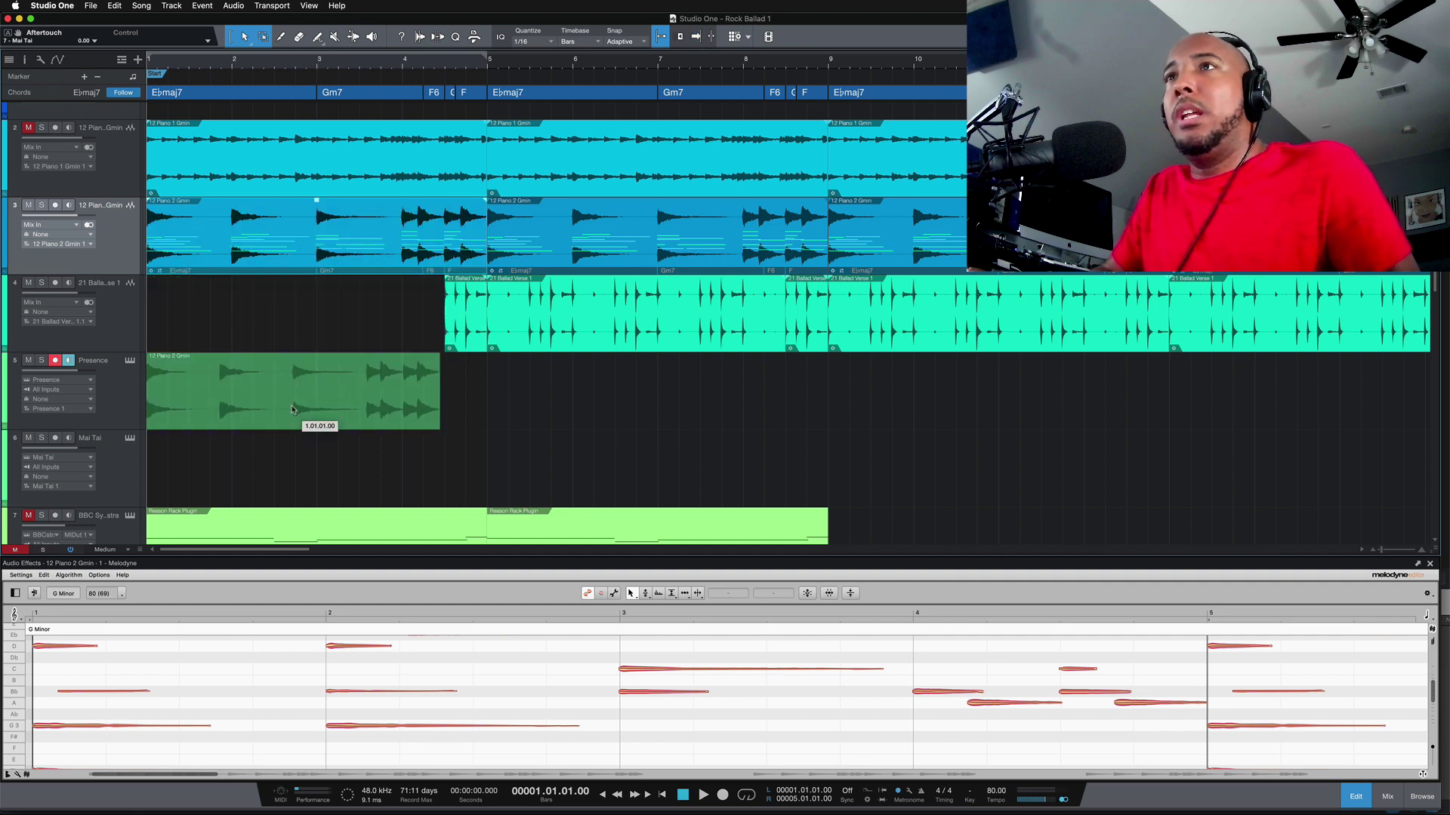
left_click_drag(293, 410, 293, 410)
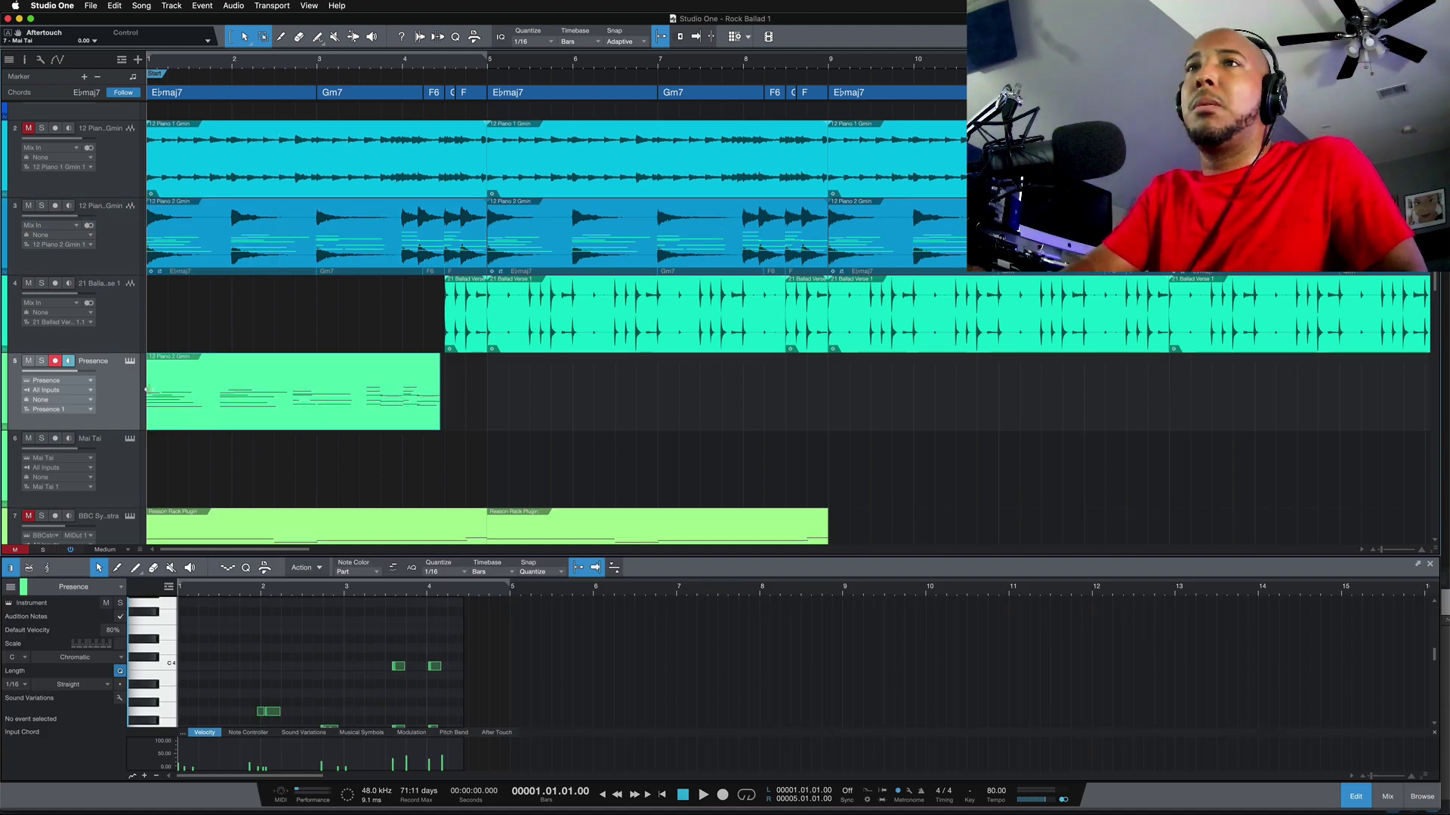
key("space")
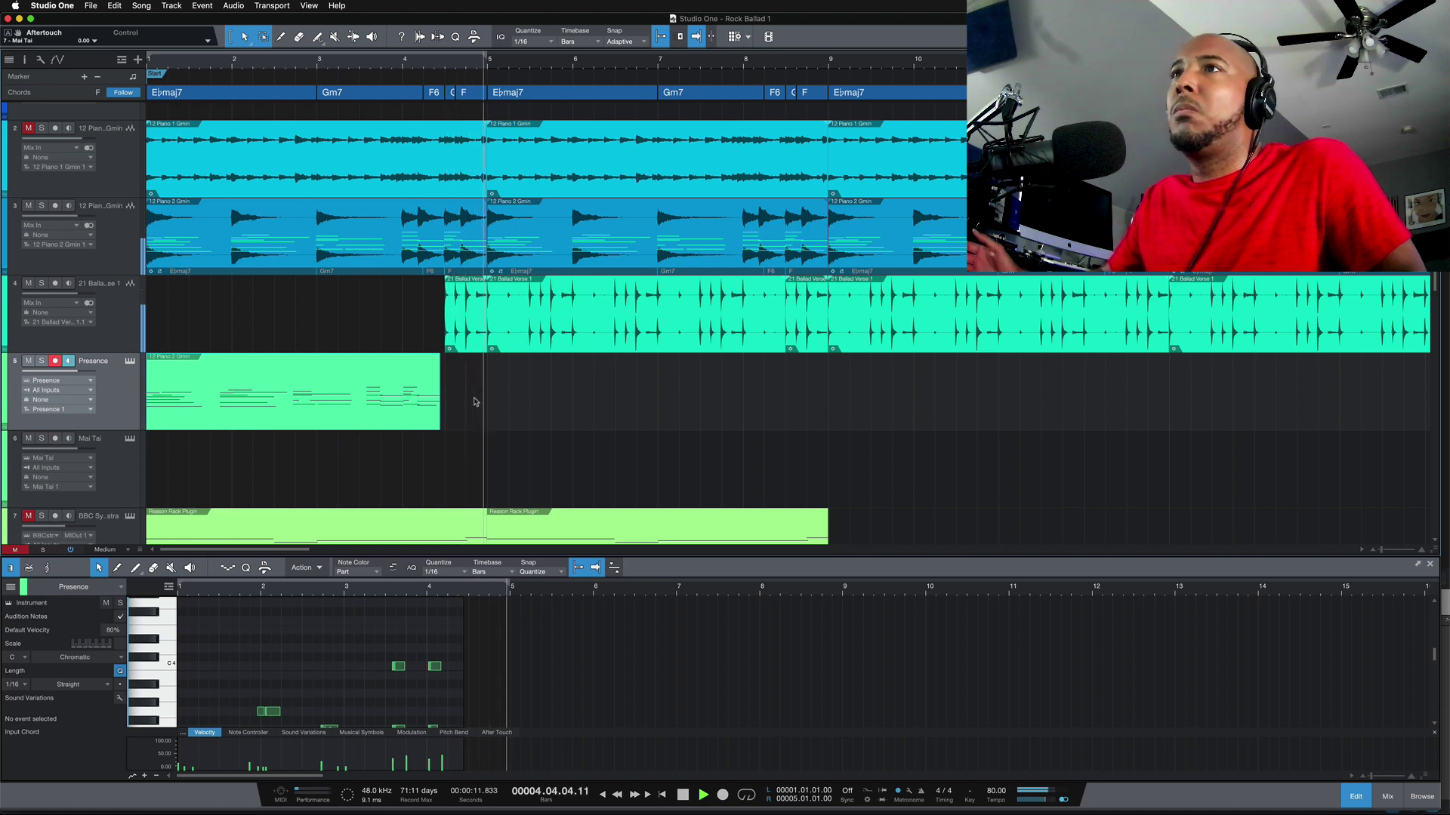
key("space")
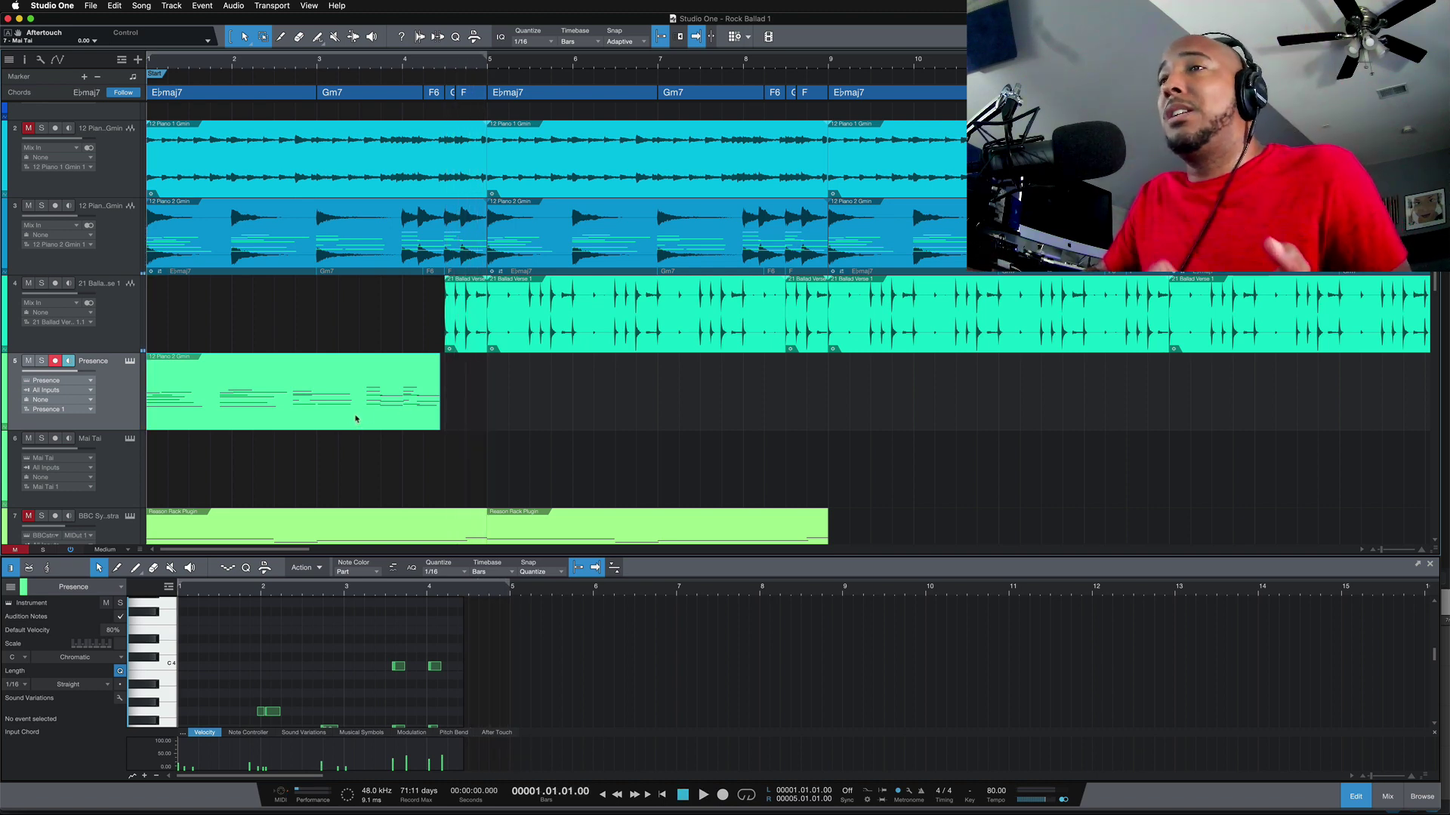
scroll(495, 631, "down", 5)
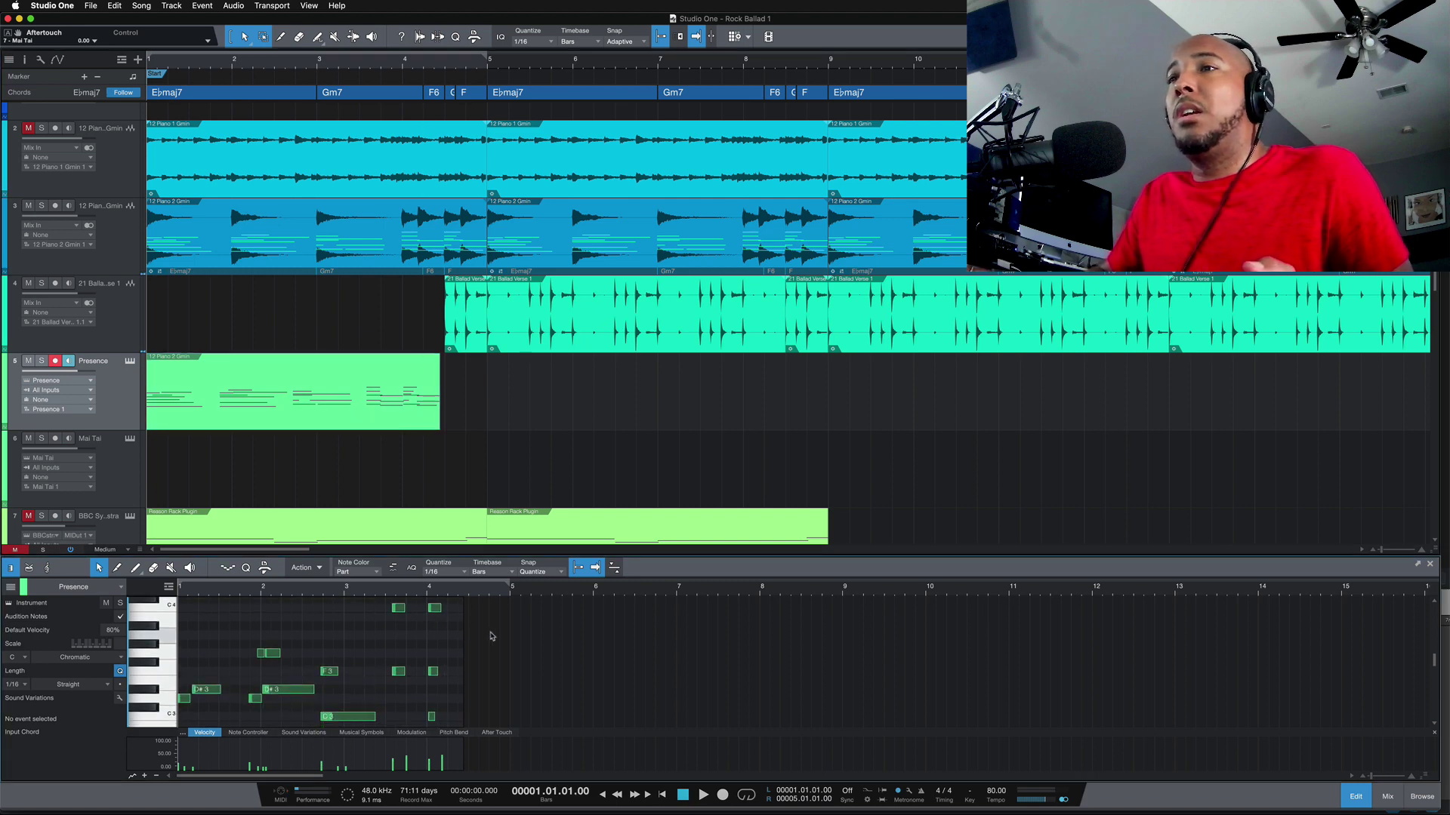
scroll(494, 632, "down", 3)
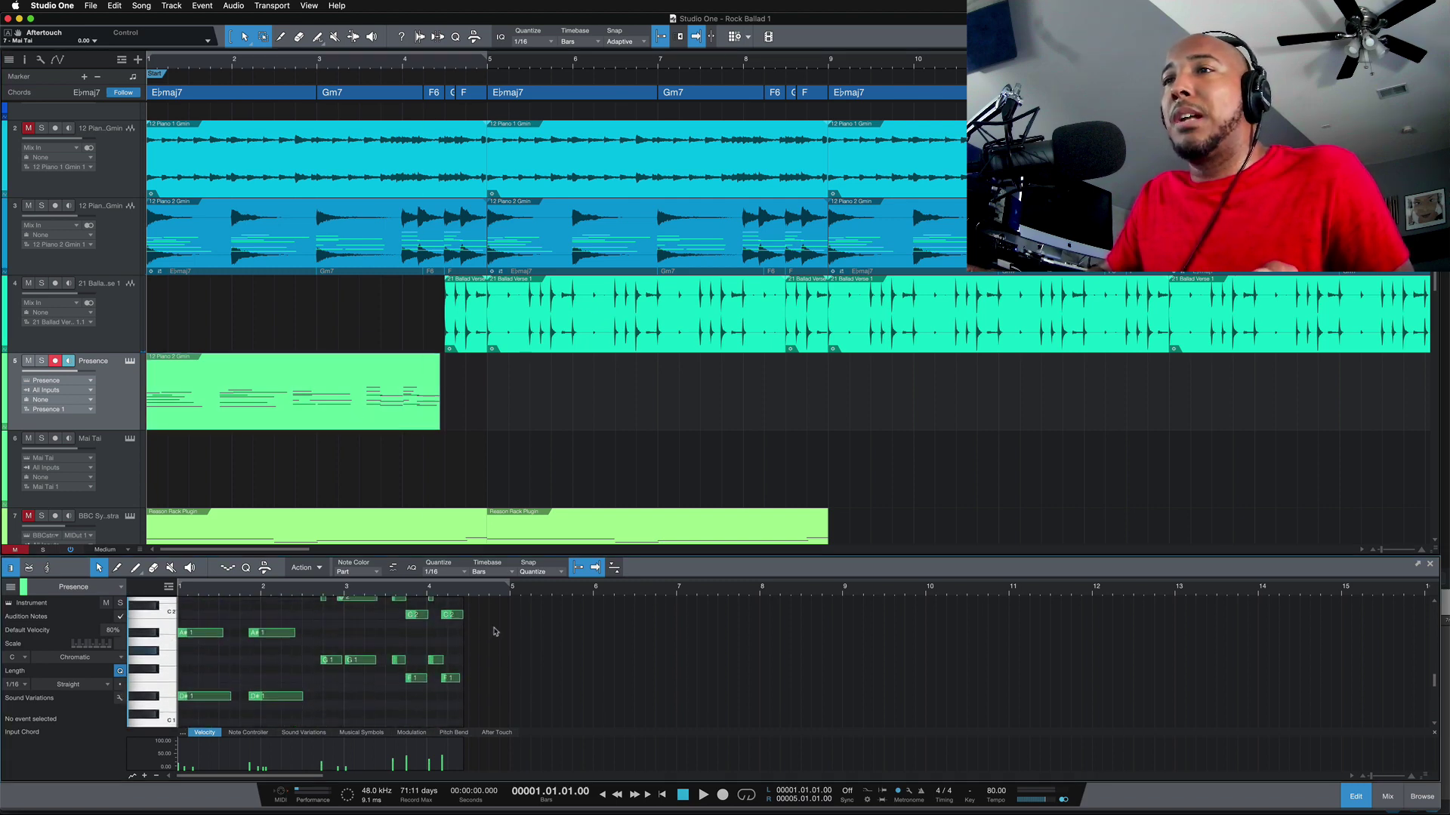